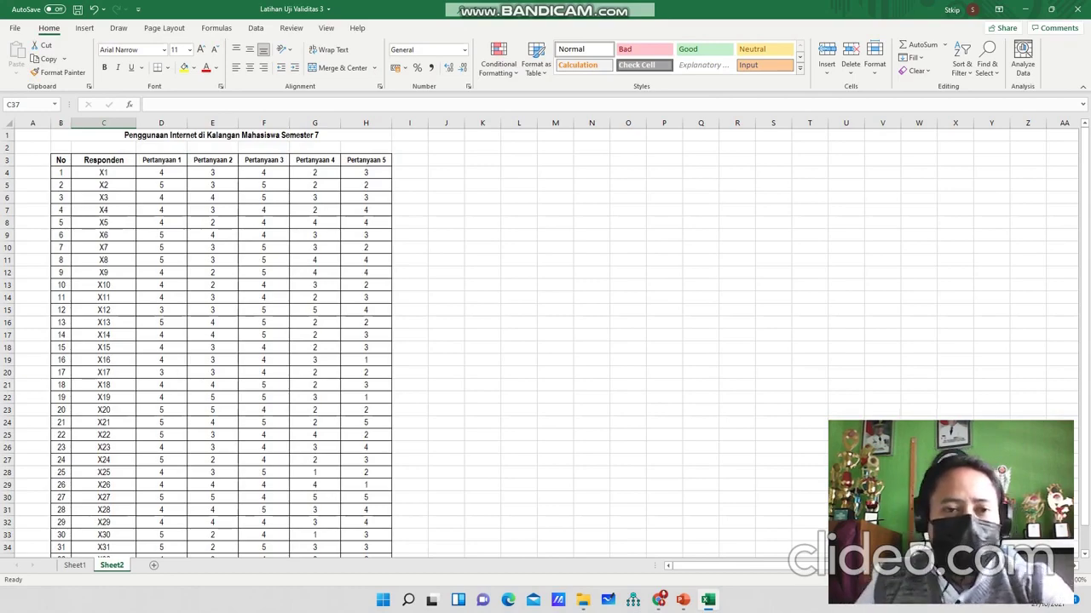
{"action": "scroll", "coordinate": [546, 341], "scroll_direction": "down", "scroll_amount": 1}
{"action": "scroll", "coordinate": [545, 341], "scroll_direction": "up", "scroll_amount": 1}
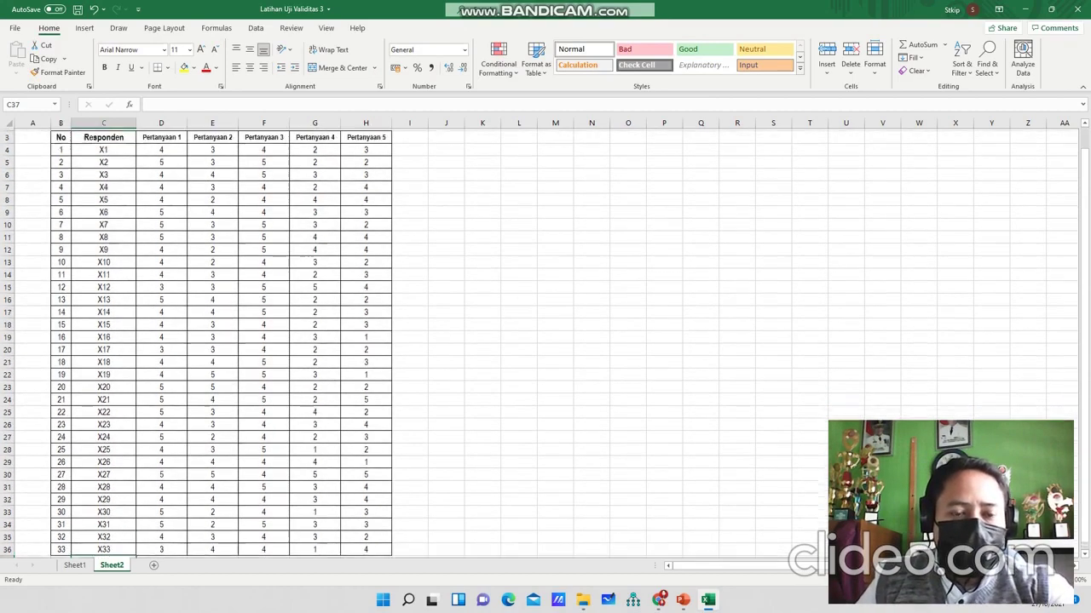
{"action": "left_click", "coordinate": [103, 173]}
{"action": "left_click", "coordinate": [410, 173]}
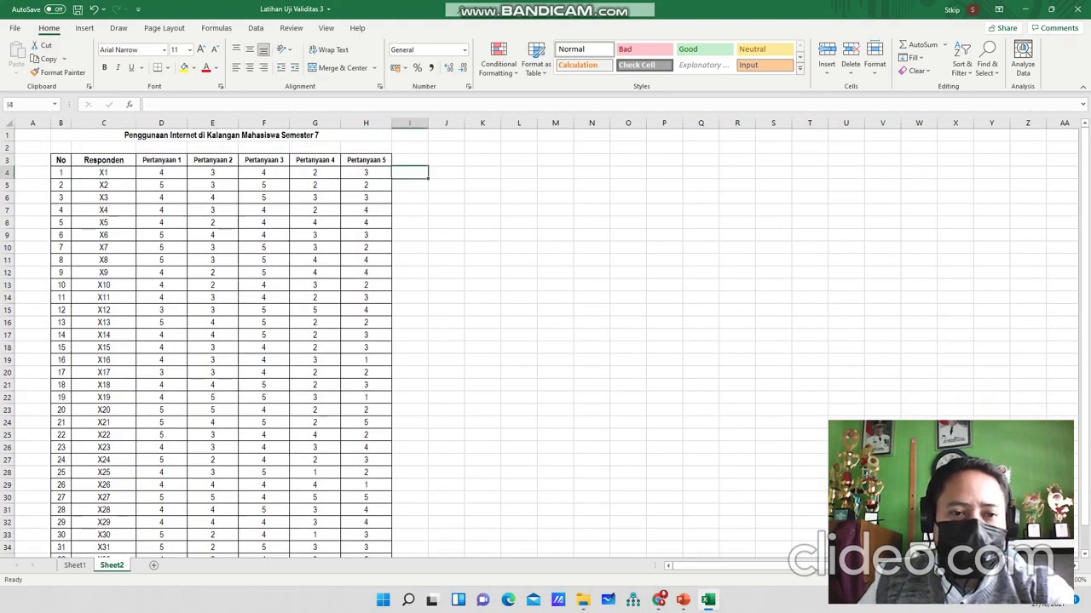
{"action": "left_click", "coordinate": [103, 173]}
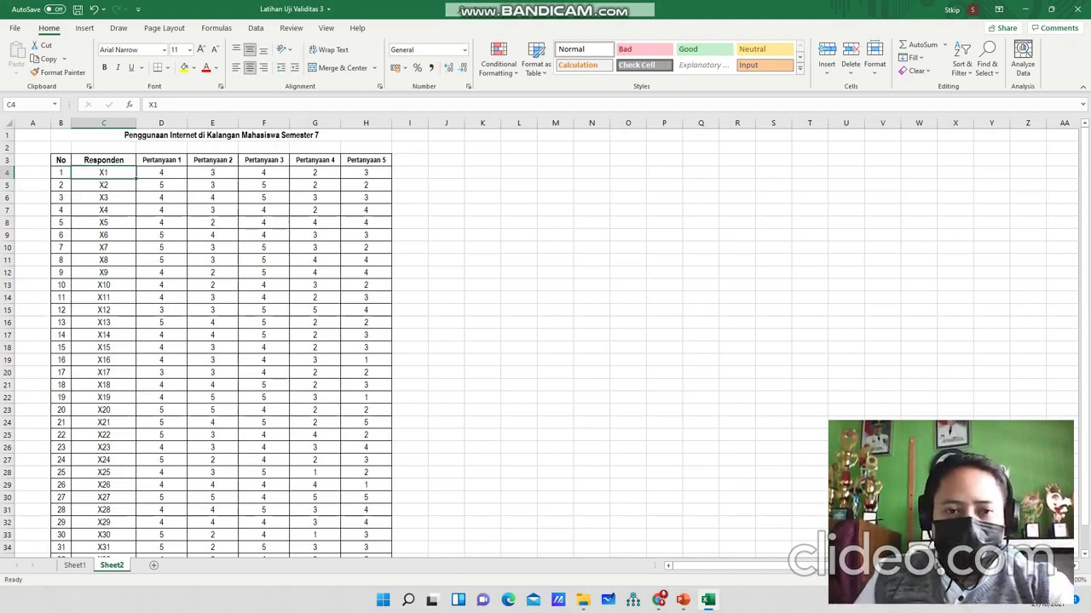
- Add the header "Jumlah" in cell I3, beside the Pertanyaan 5 column
{"action": "left_click", "coordinate": [410, 173]}
{"action": "left_click", "coordinate": [410, 161]}
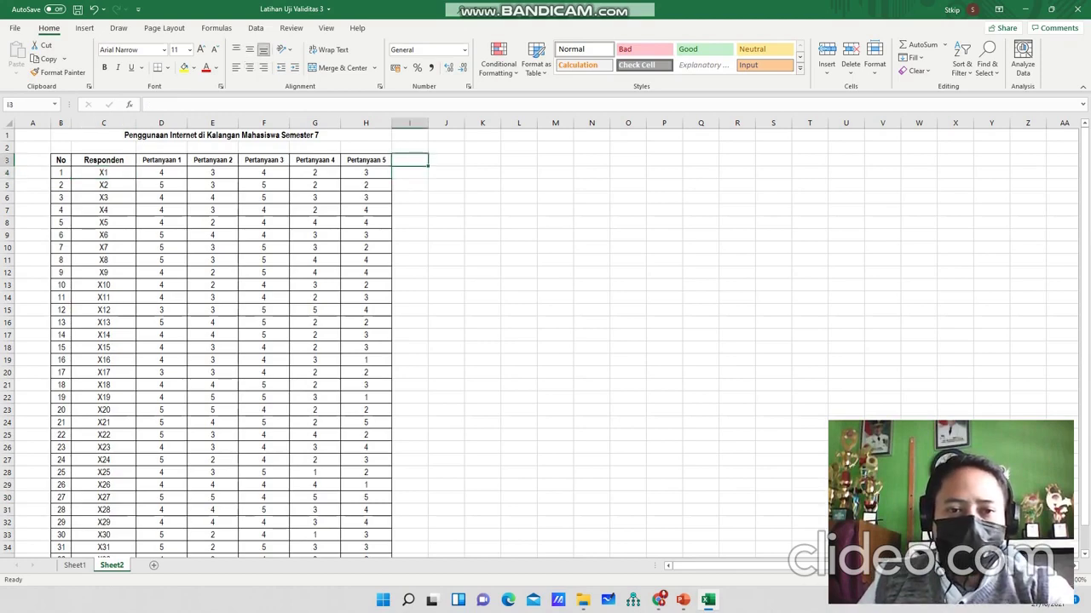
{"action": "type", "text": "Jumlah"}
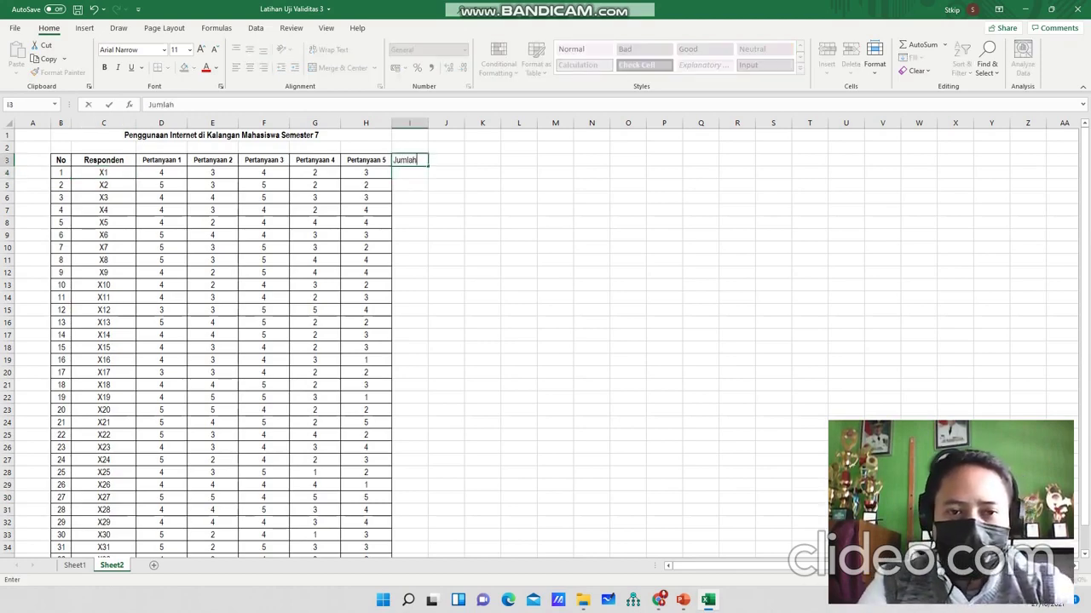
{"action": "key", "text": "Return"}
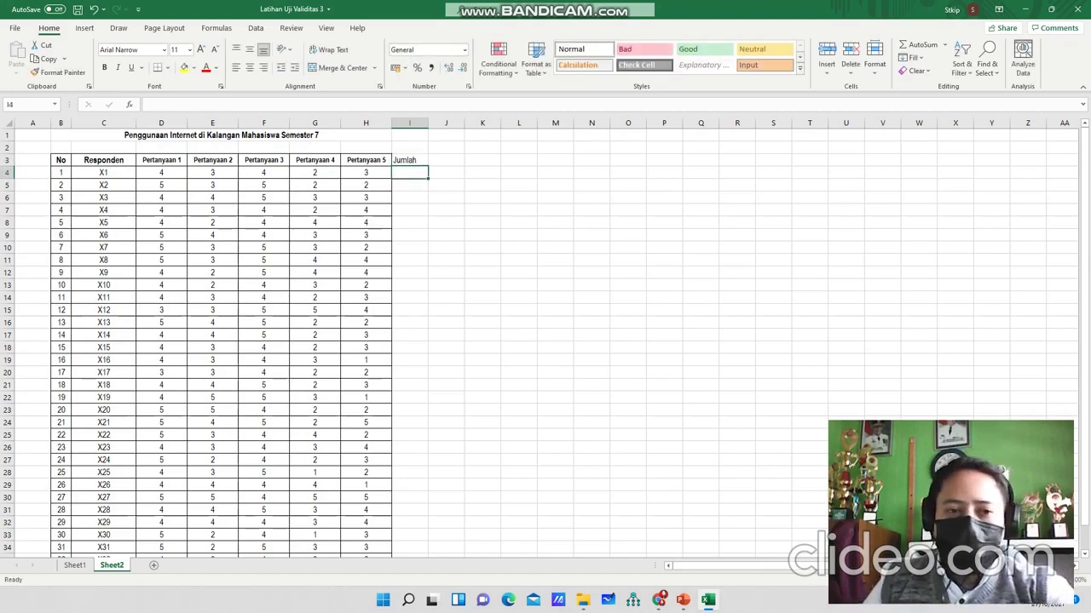
- Total respondent X1's answers in I4 with =SUM(D4:H4) and fill the formula down to the last respondent
{"action": "left_click", "coordinate": [104, 173]}
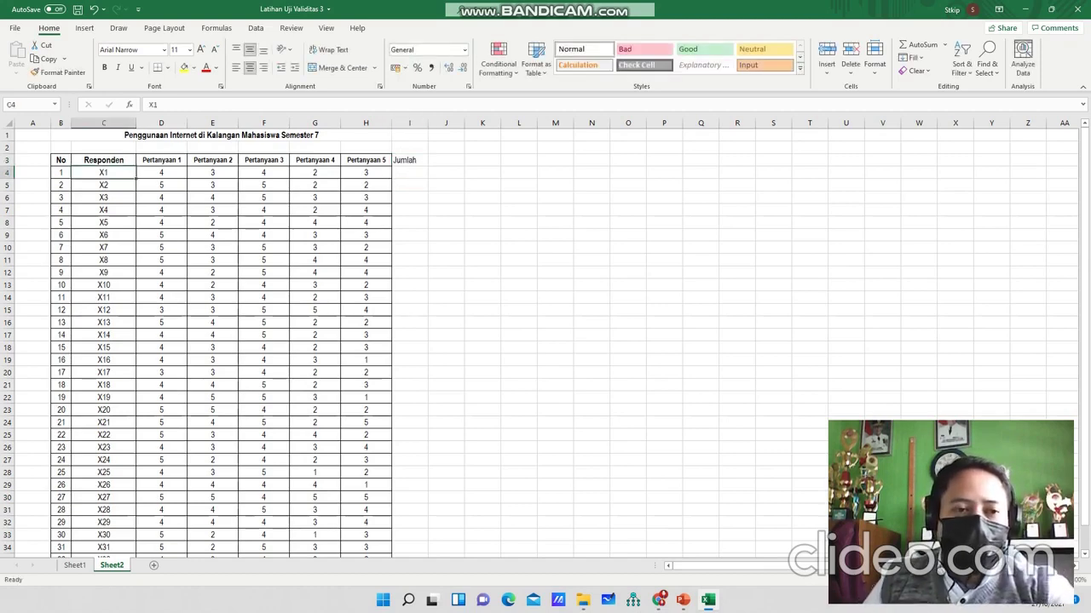
{"action": "key", "text": "Down"}
{"action": "key", "text": "Down"}
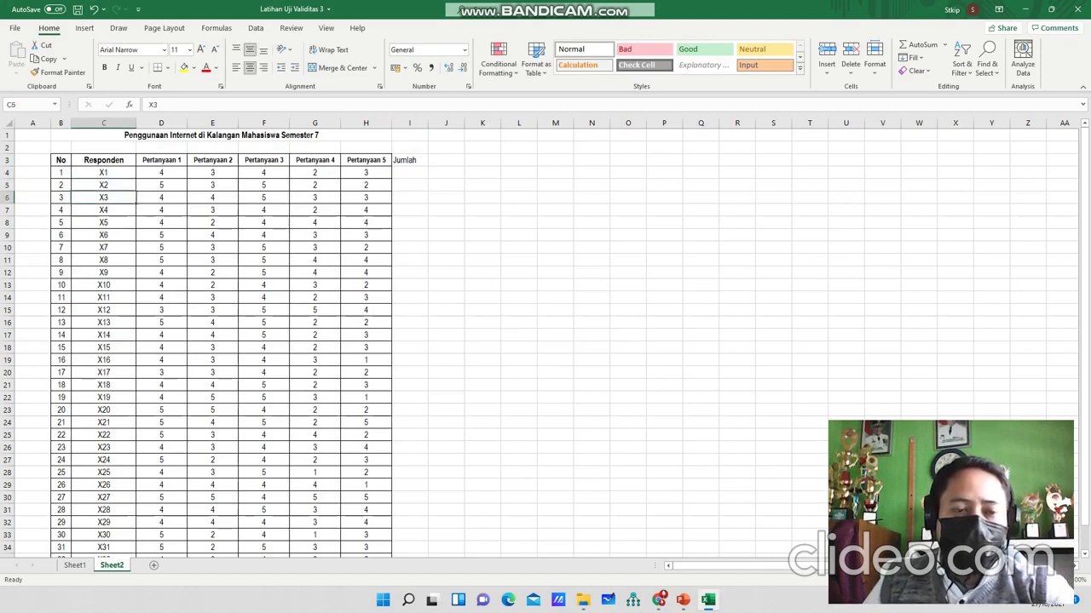
{"action": "left_click", "coordinate": [410, 173]}
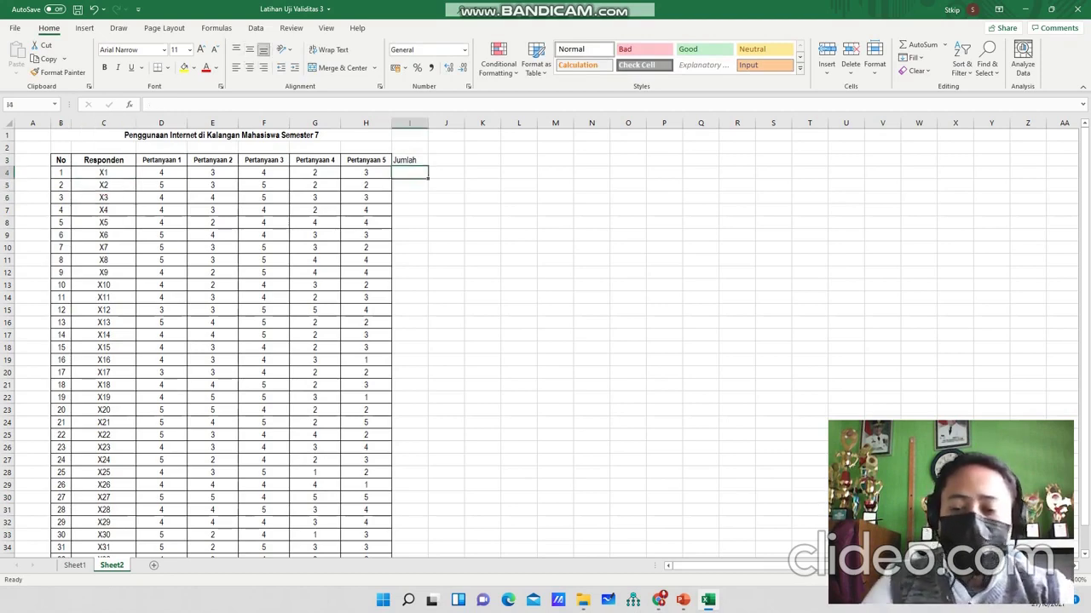
{"action": "type", "text": "="}
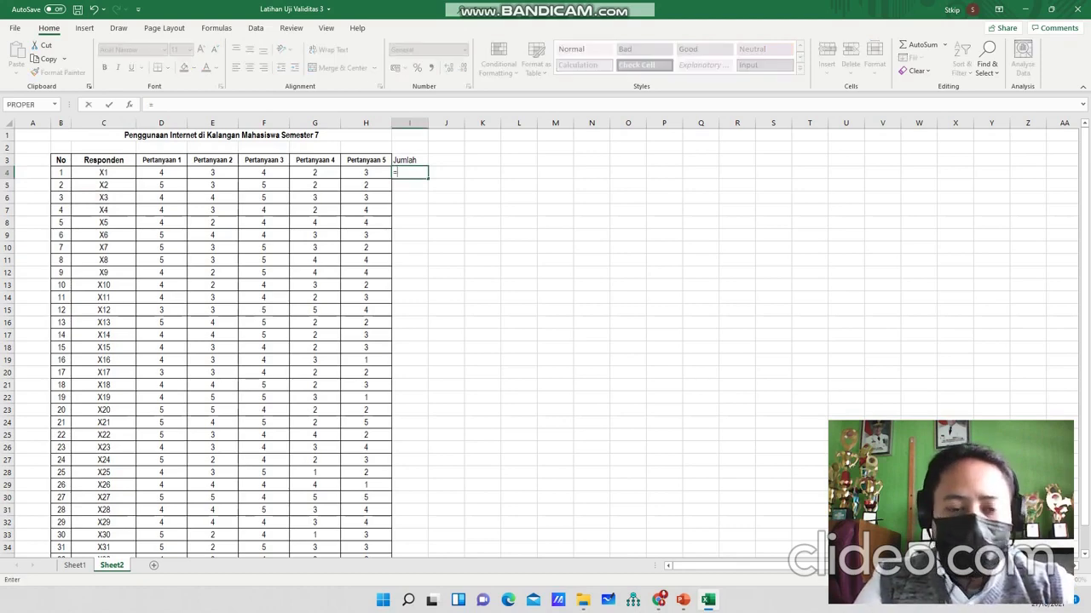
{"action": "type", "text": "sum("}
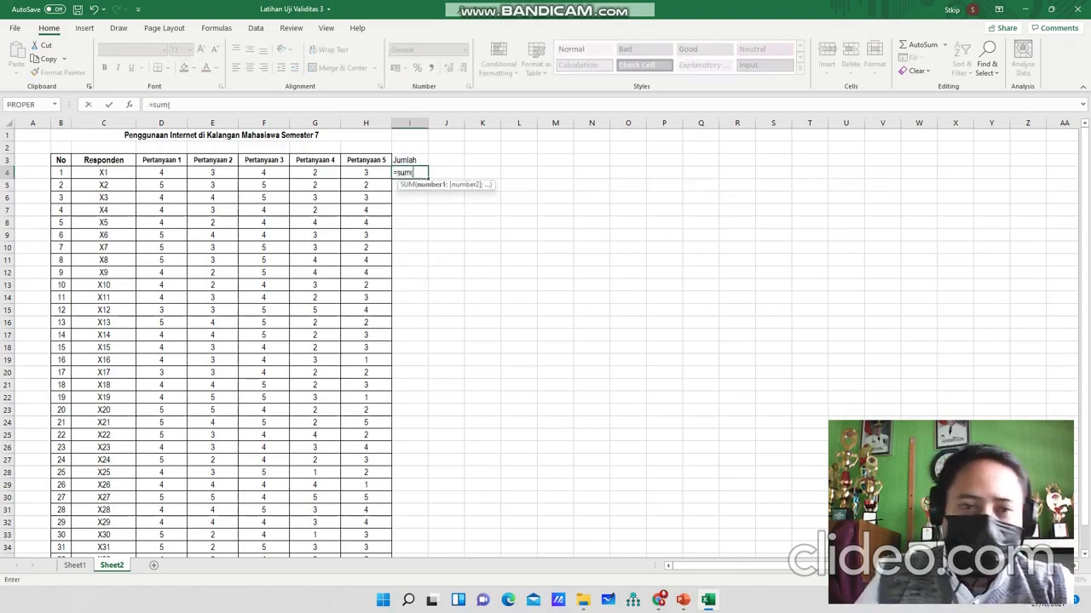
{"action": "left_click", "coordinate": [161, 173]}
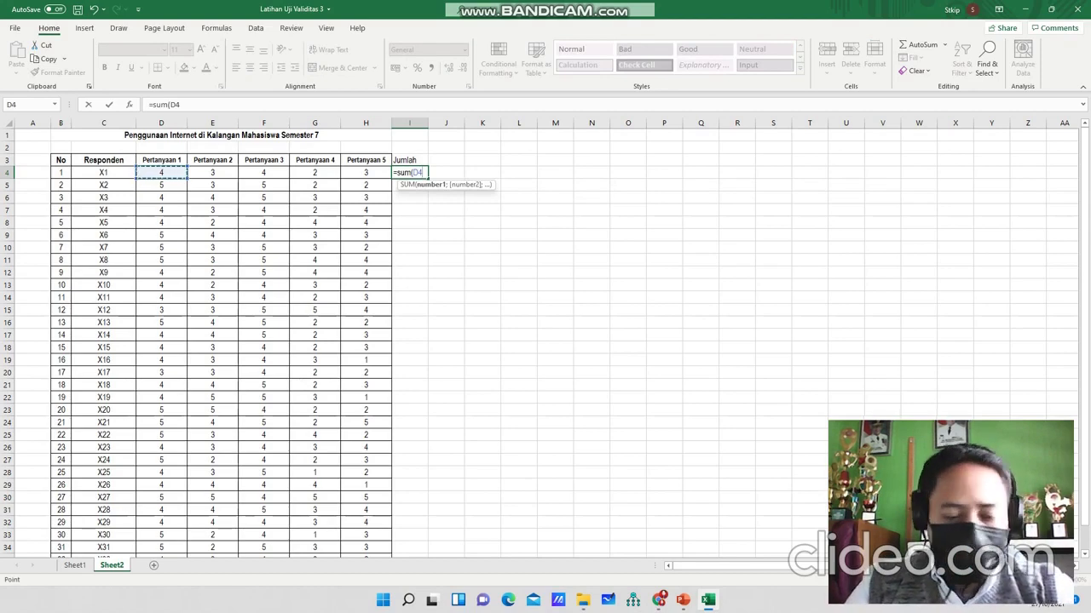
{"action": "left_click_drag", "start_coordinate": [161, 173], "coordinate": [367, 174]}
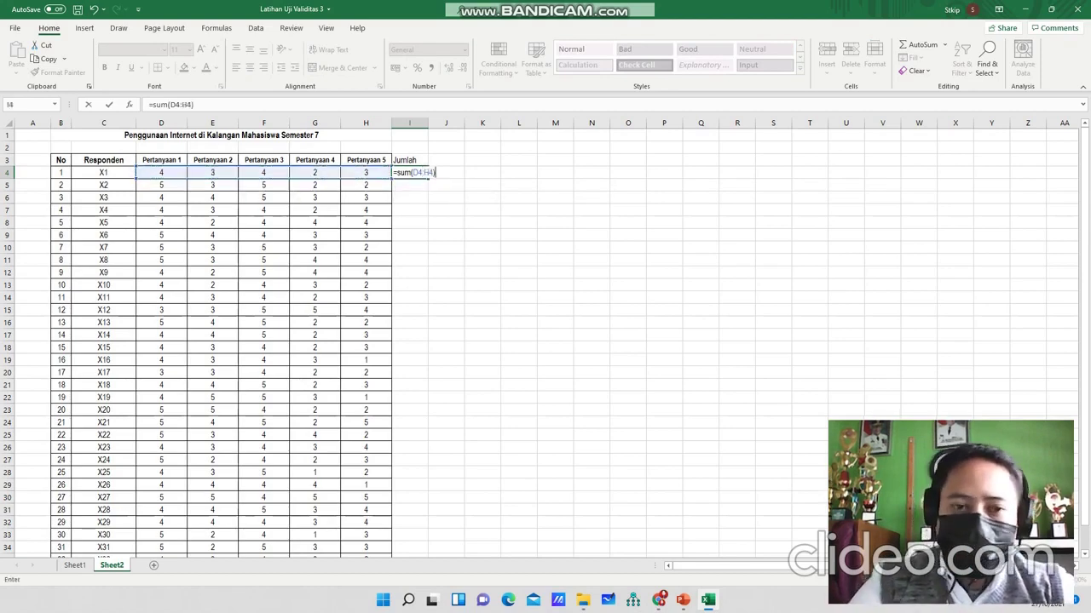
{"action": "key", "text": "Return"}
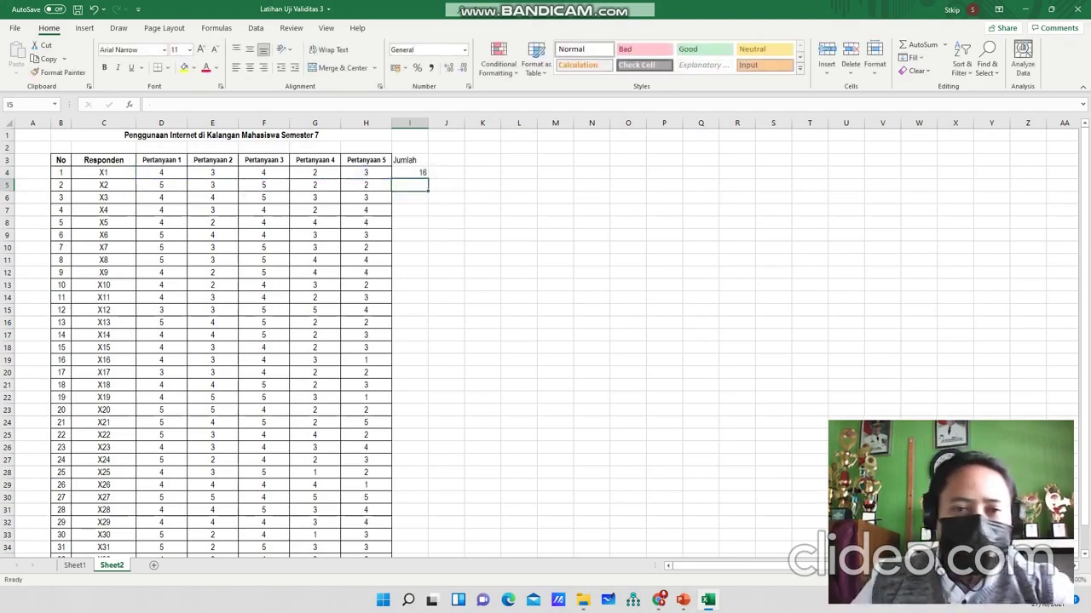
{"action": "left_click", "coordinate": [410, 173]}
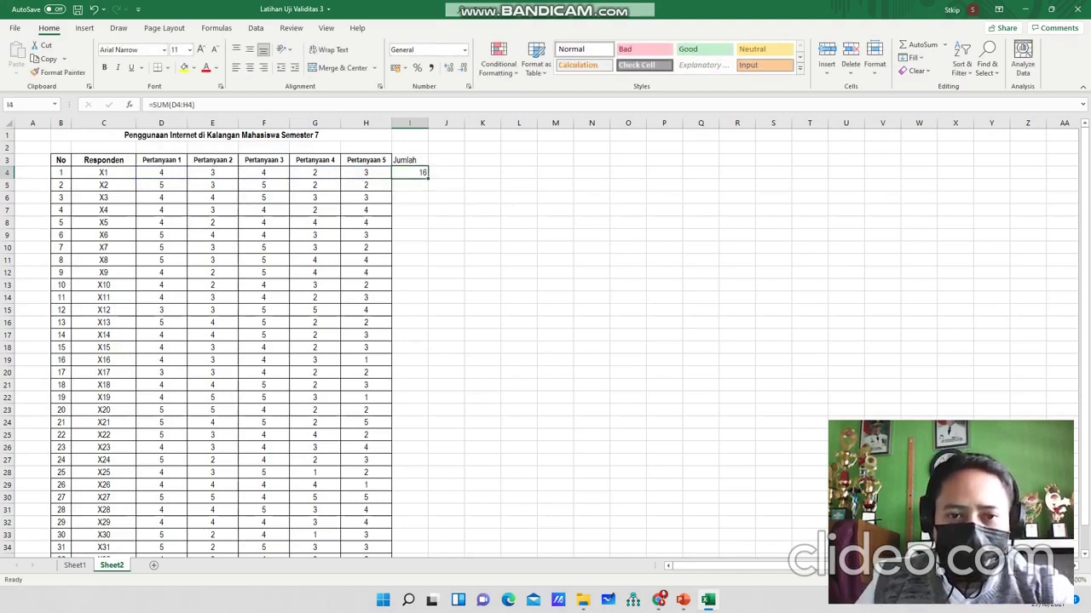
{"action": "double_click", "coordinate": [427, 177]}
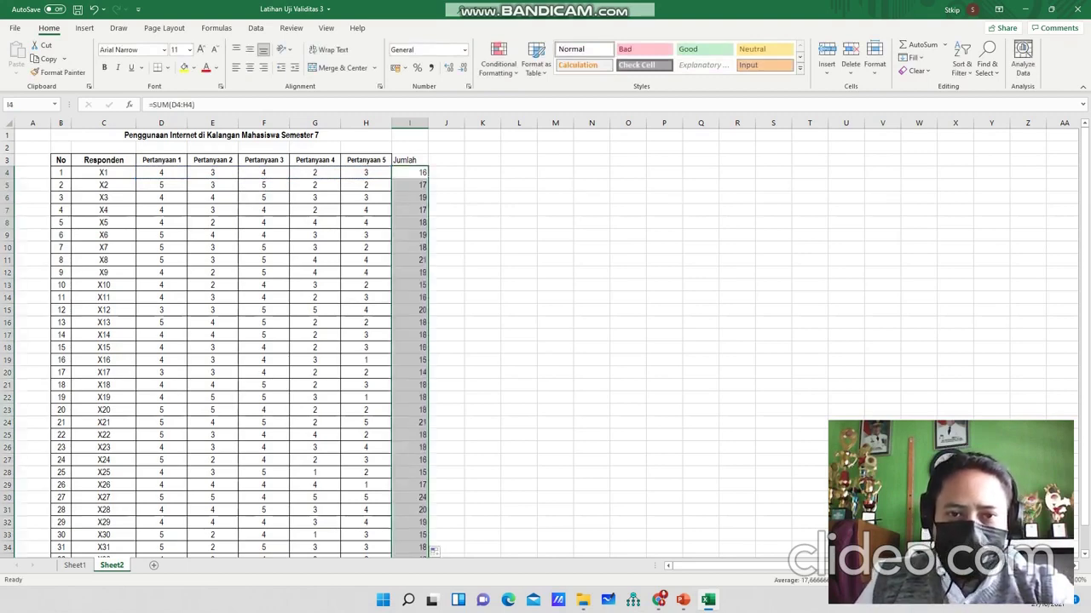
- Centre the Jumlah column from I3 to I36 and apply all borders to it
{"action": "left_click", "coordinate": [410, 123]}
{"action": "left_click", "coordinate": [409, 160]}
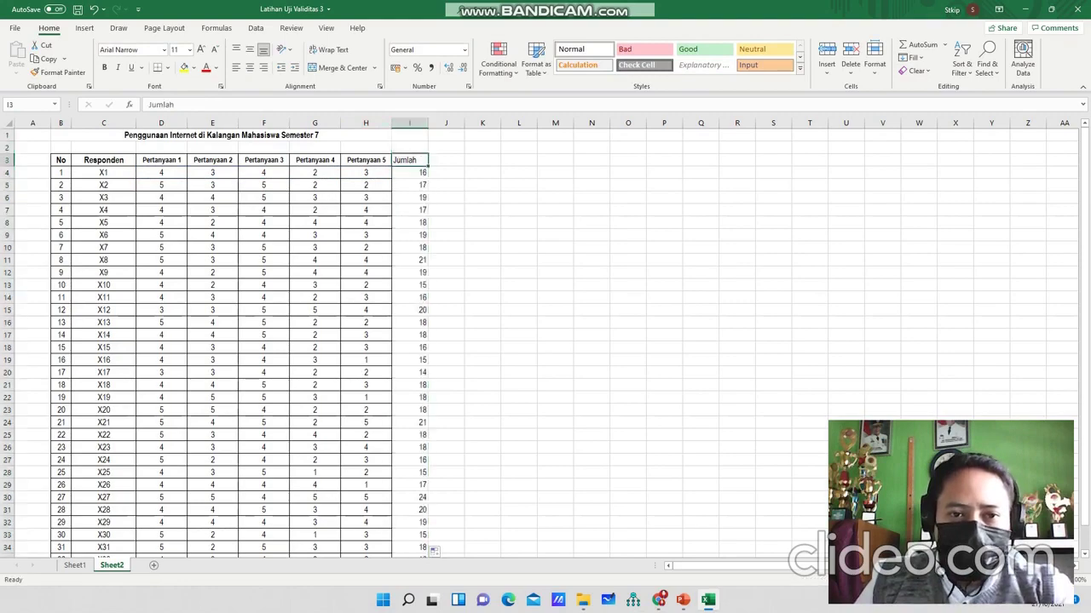
{"action": "left_click_drag", "start_coordinate": [409, 160], "coordinate": [429, 516]}
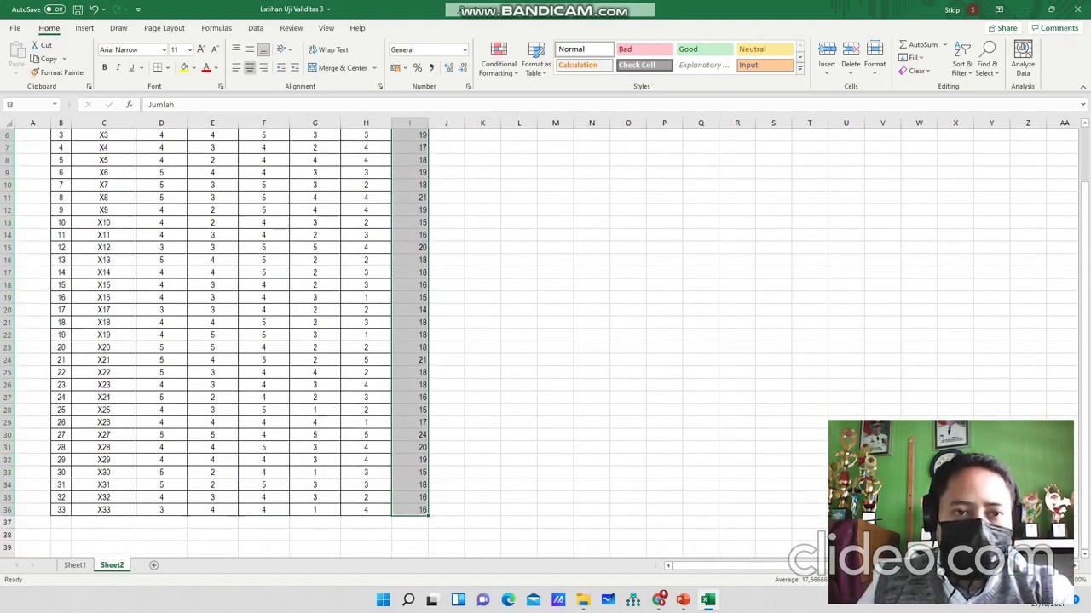
{"action": "scroll", "coordinate": [433, 519], "scroll_direction": "up", "scroll_amount": 2}
{"action": "left_click", "coordinate": [166, 67]}
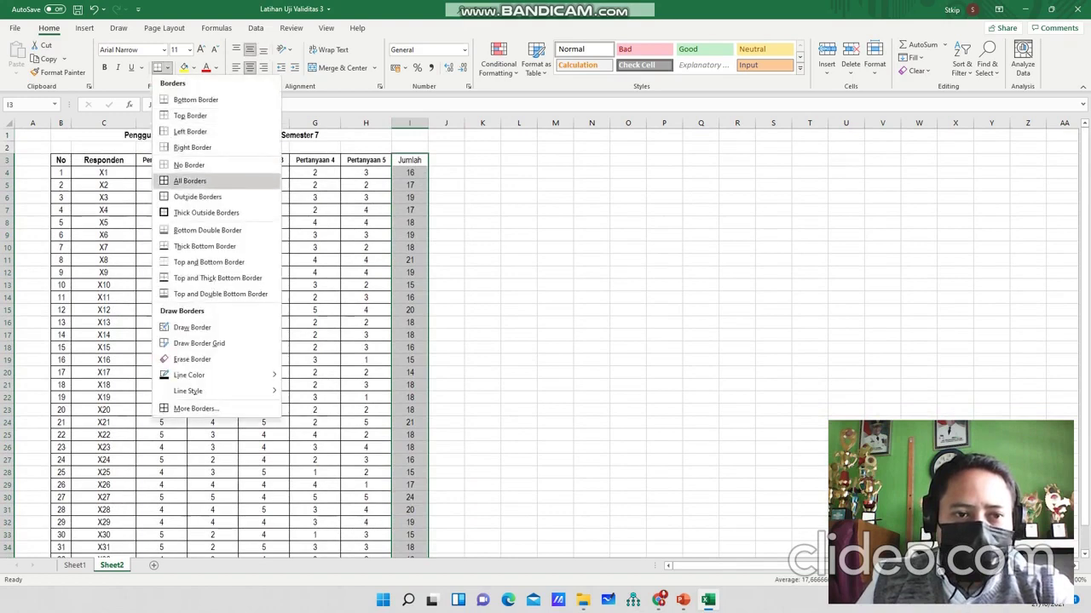
{"action": "left_click", "coordinate": [183, 180]}
{"action": "left_click", "coordinate": [483, 298]}
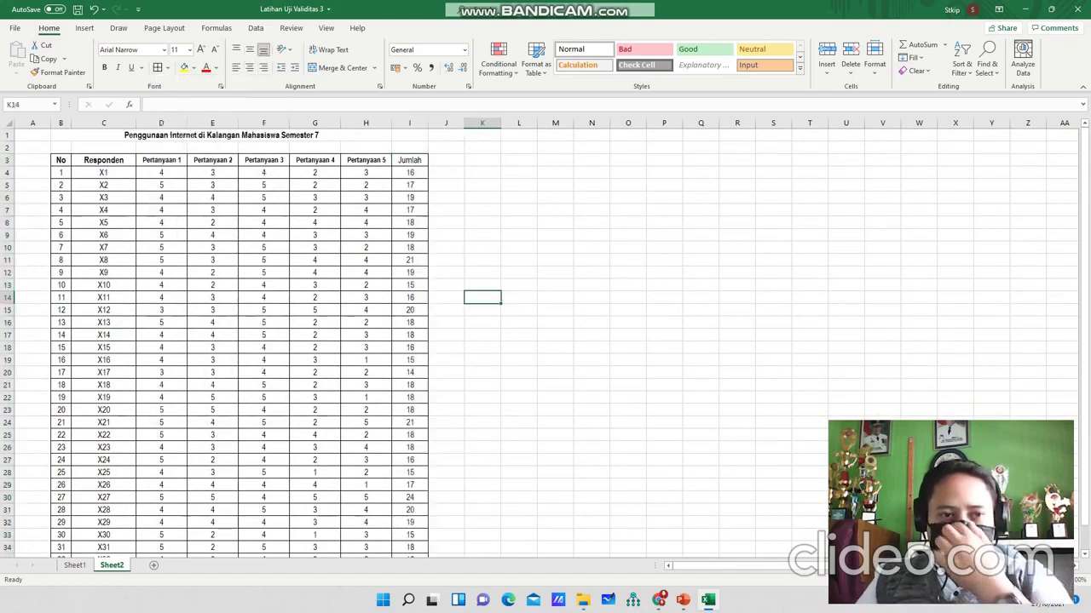
- Label cell C37, below the last respondent, as "r Hitung"
{"action": "left_click", "coordinate": [410, 173]}
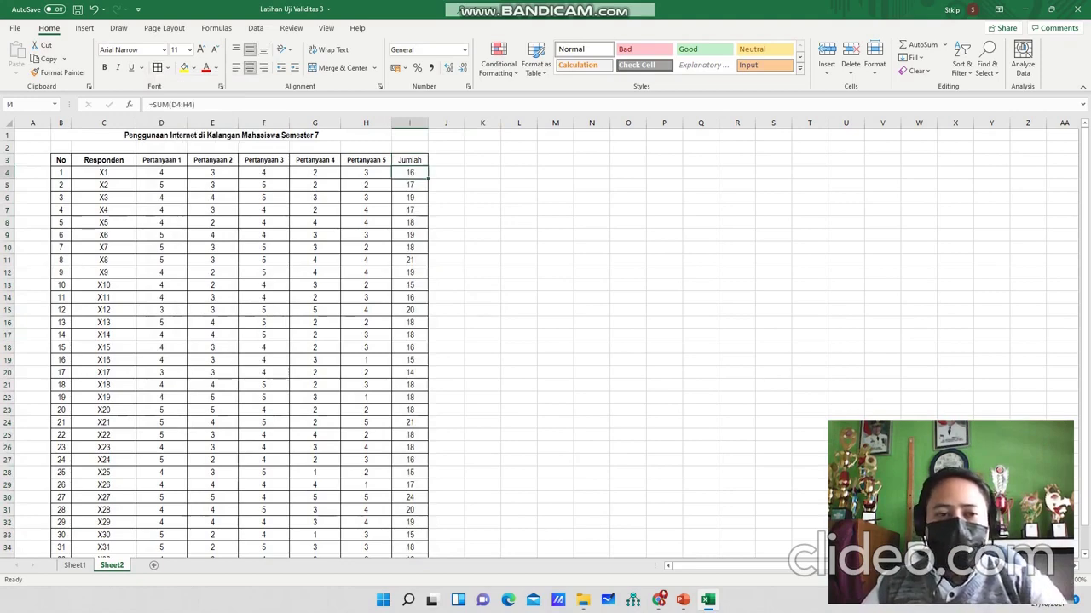
{"action": "scroll", "coordinate": [545, 341], "scroll_direction": "down", "scroll_amount": 3}
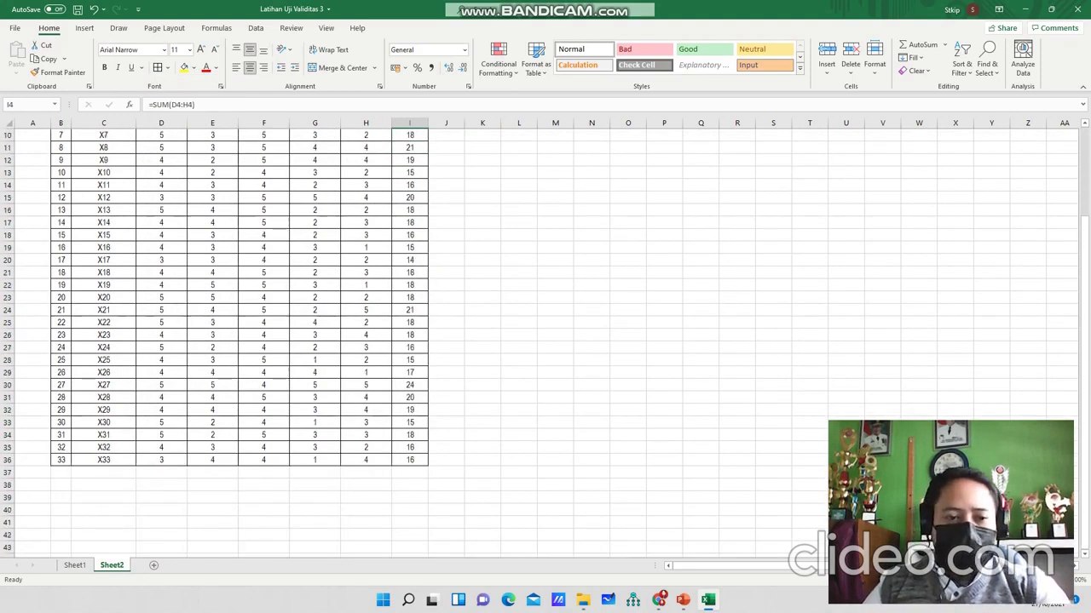
{"action": "left_click", "coordinate": [103, 473]}
{"action": "type", "text": "r"}
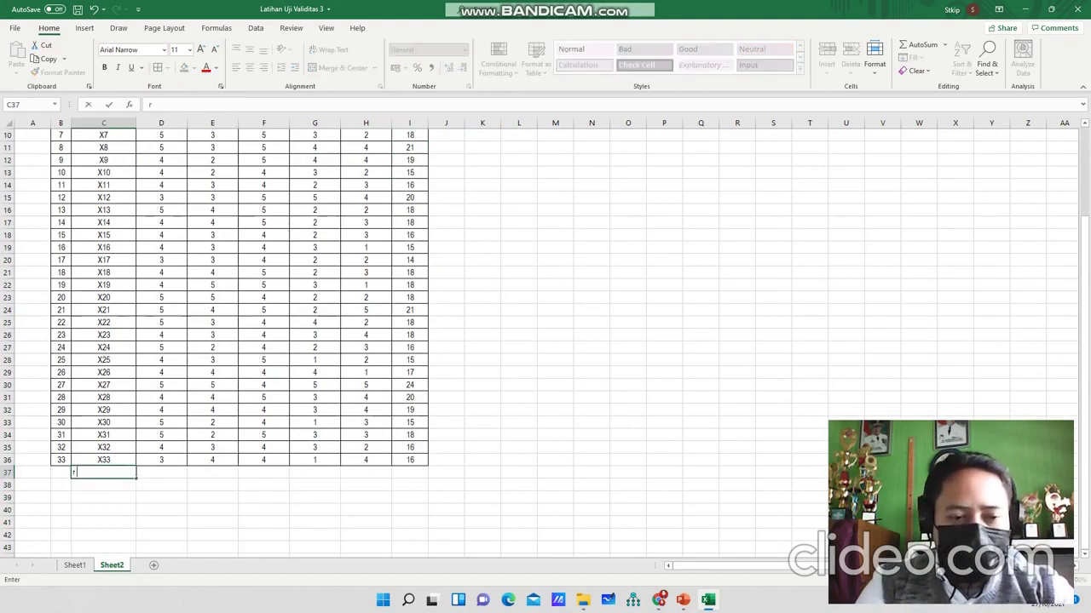
{"action": "type", "text": " Hitung"}
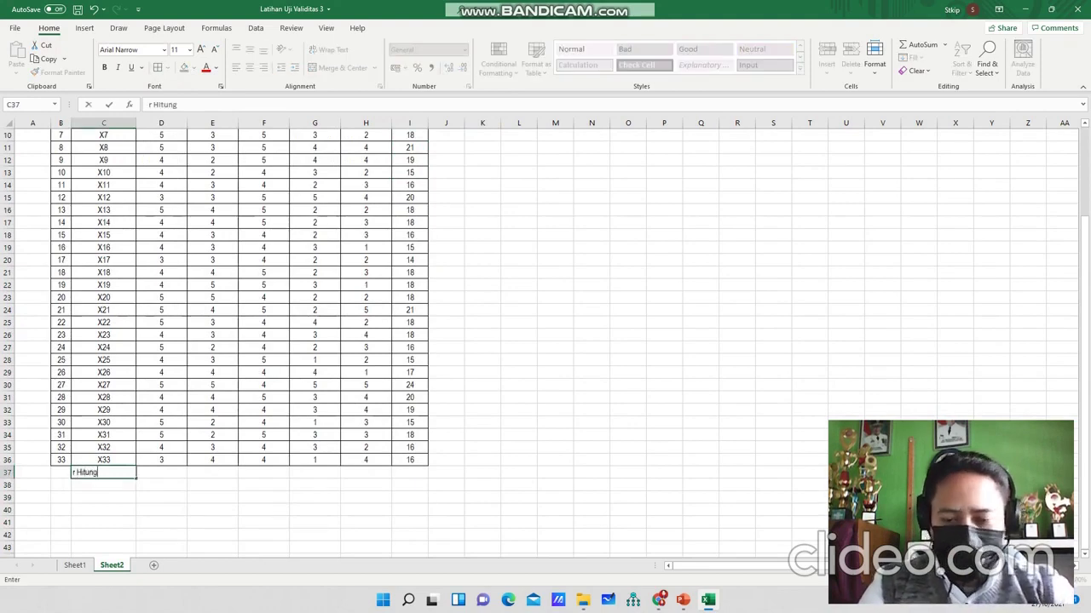
{"action": "key", "text": "Return"}
- Calculate the r Hitung for Pertanyaan 1 in D37 by correlating its answers with the Jumlah column, using =CORREL(D4:D36;I4:I36)
{"action": "key", "text": "Up"}
{"action": "key", "text": "Right"}
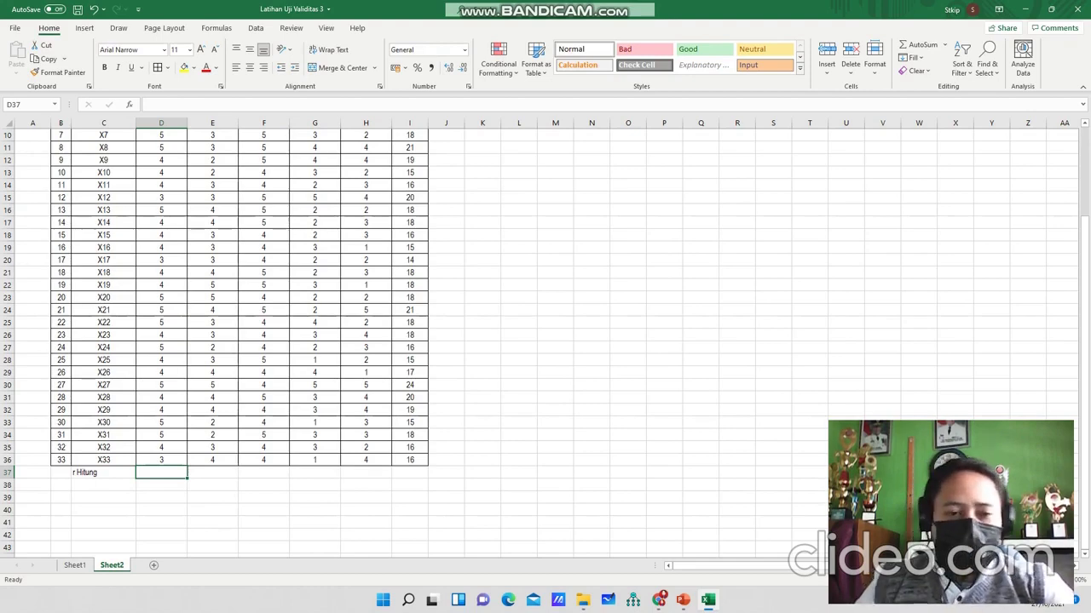
{"action": "scroll", "coordinate": [239, 341], "scroll_direction": "up", "scroll_amount": 3}
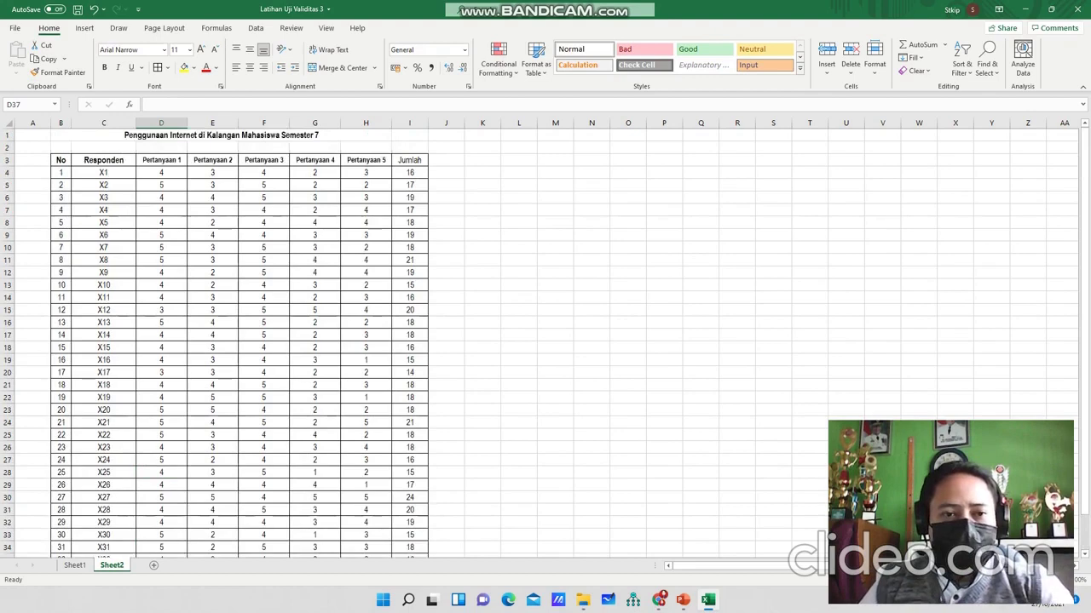
{"action": "scroll", "coordinate": [238, 341], "scroll_direction": "down", "scroll_amount": 3}
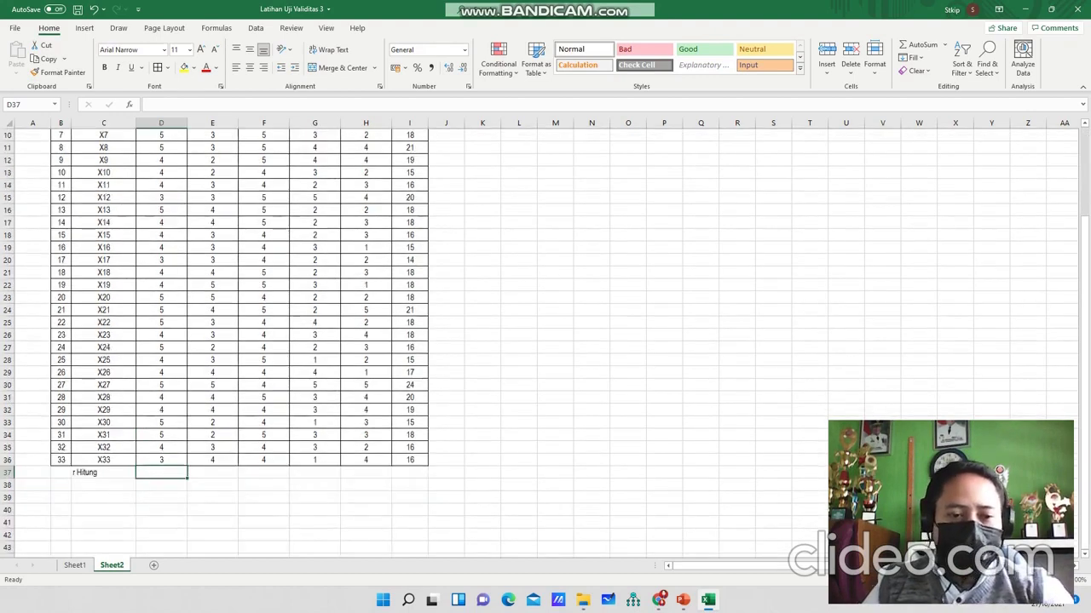
{"action": "type", "text": "="}
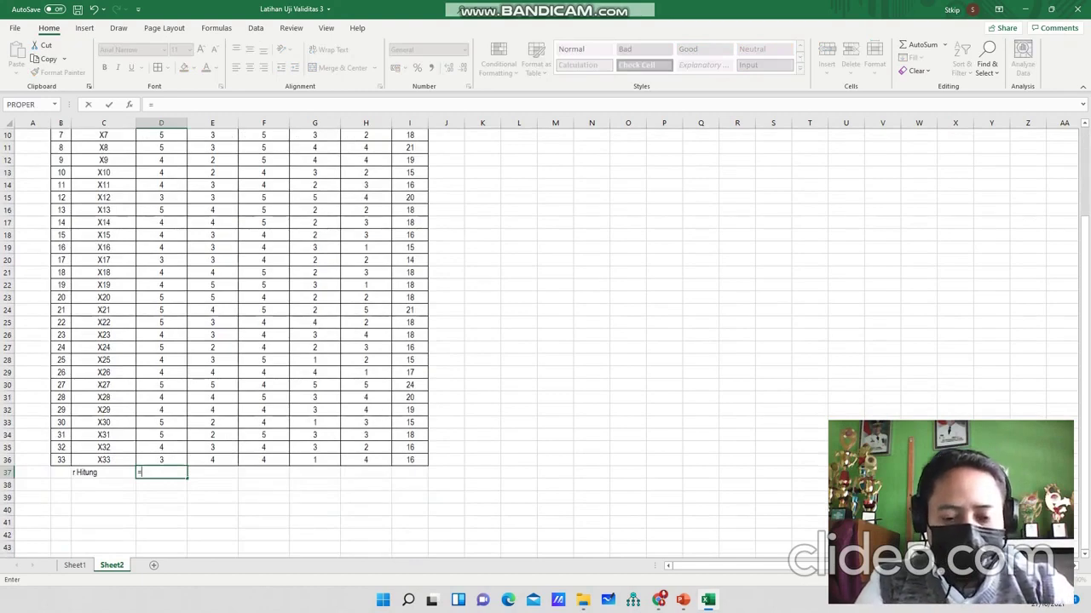
{"action": "type", "text": "cor"}
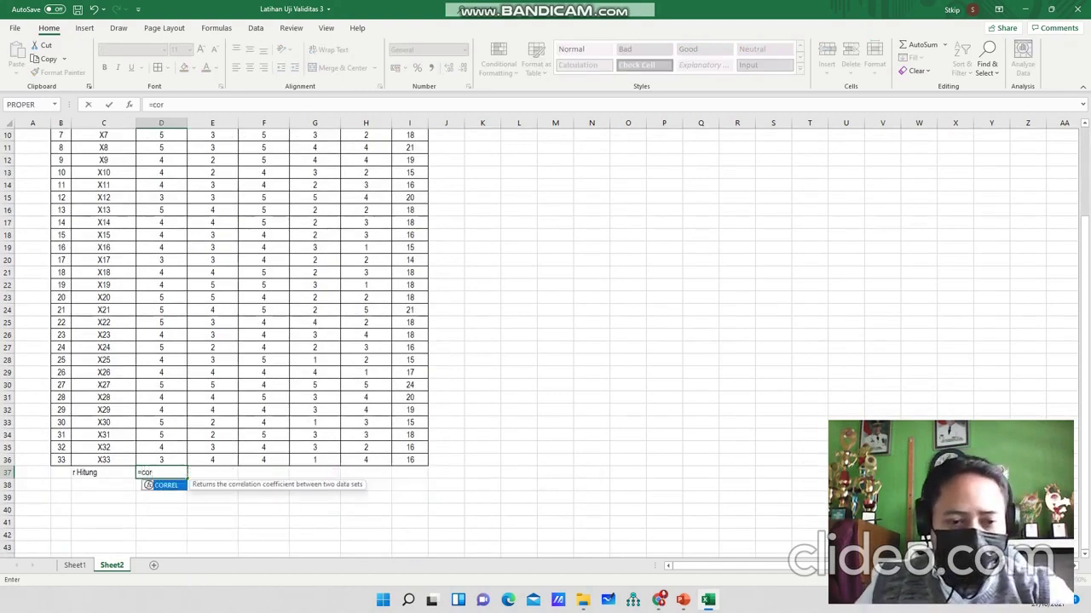
{"action": "key", "text": "Tab"}
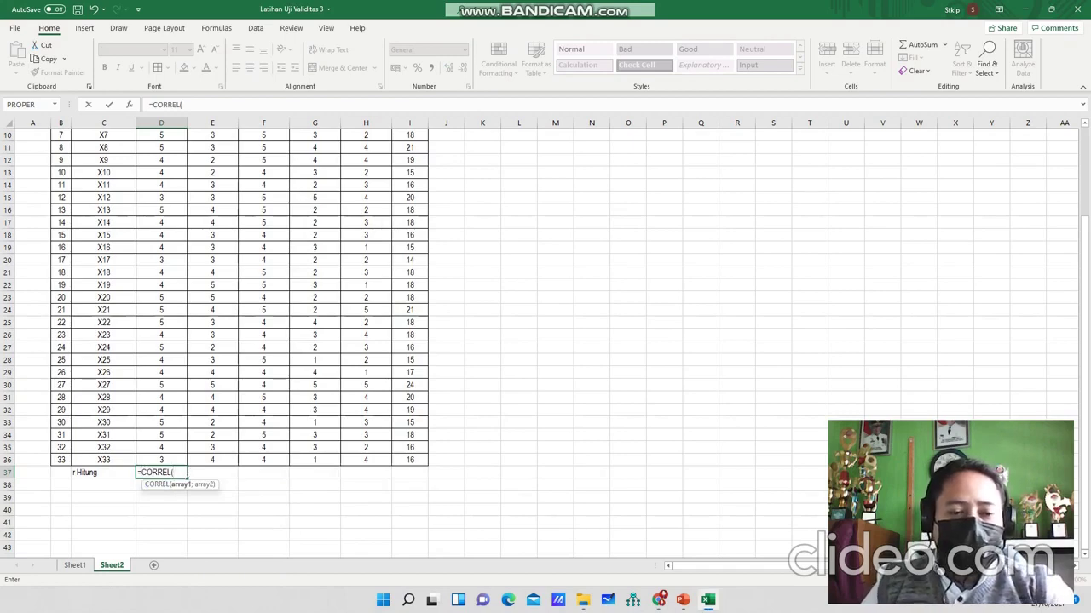
{"action": "scroll", "coordinate": [239, 341], "scroll_direction": "up", "scroll_amount": 3}
{"action": "left_click_drag", "start_coordinate": [161, 172], "coordinate": [183, 514]}
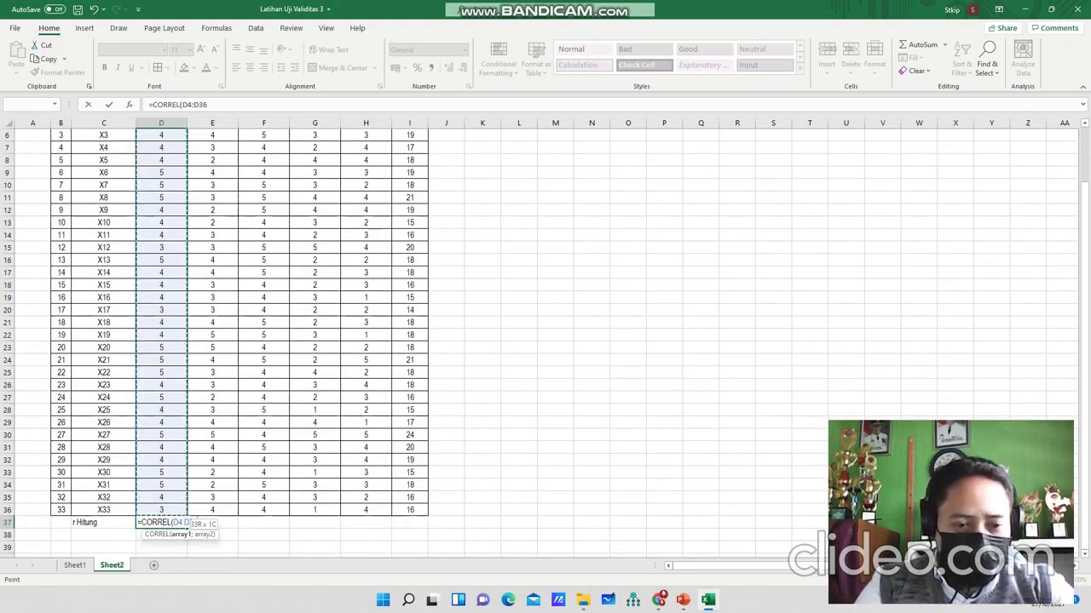
{"action": "type", "text": ";"}
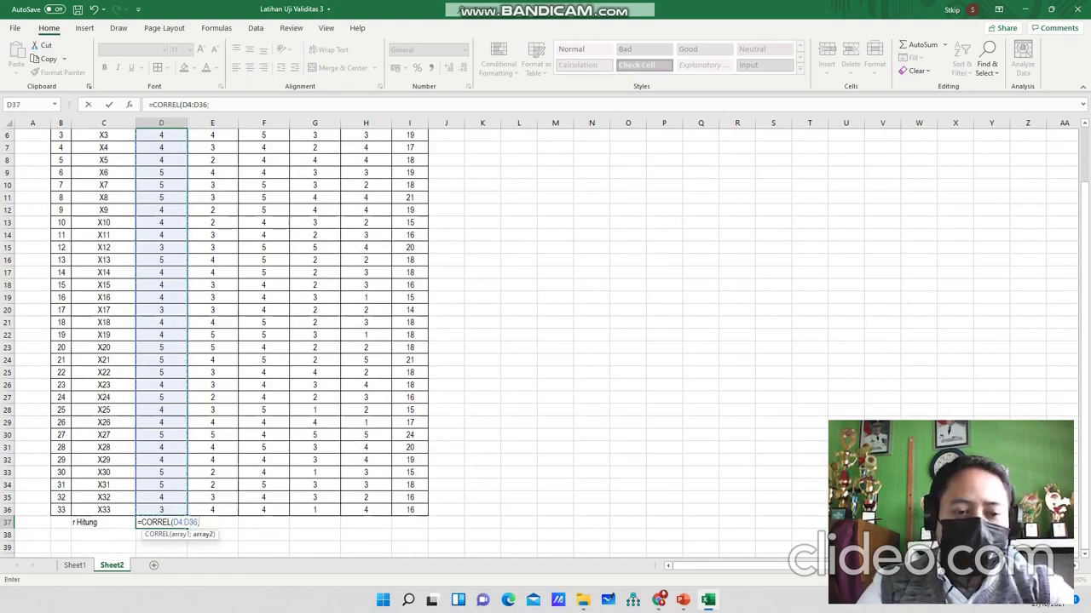
{"action": "scroll", "coordinate": [546, 341], "scroll_direction": "up", "scroll_amount": 1}
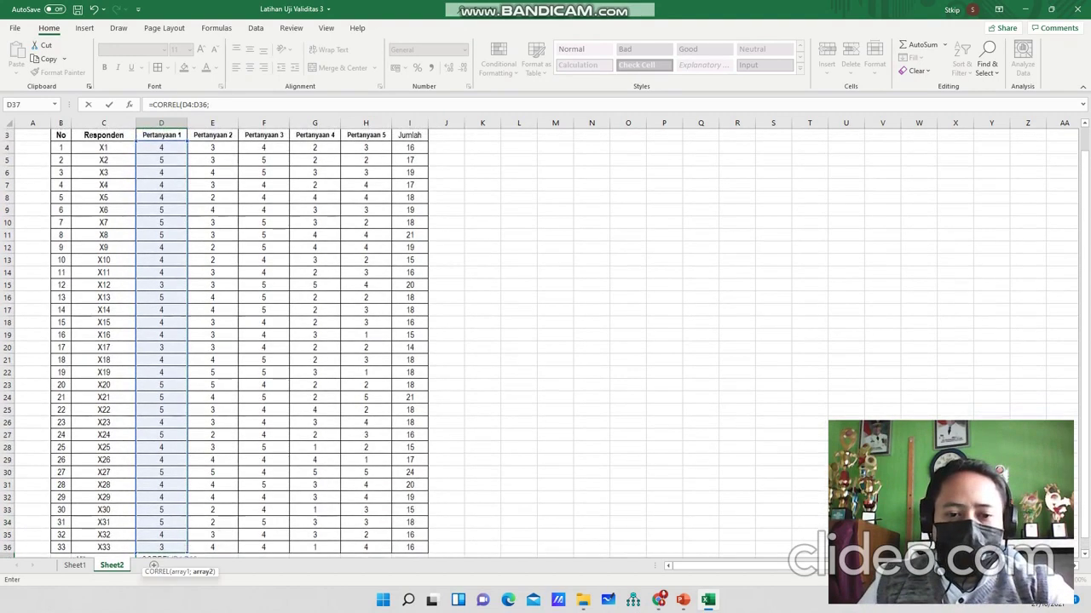
{"action": "left_click_drag", "start_coordinate": [410, 148], "coordinate": [414, 522]}
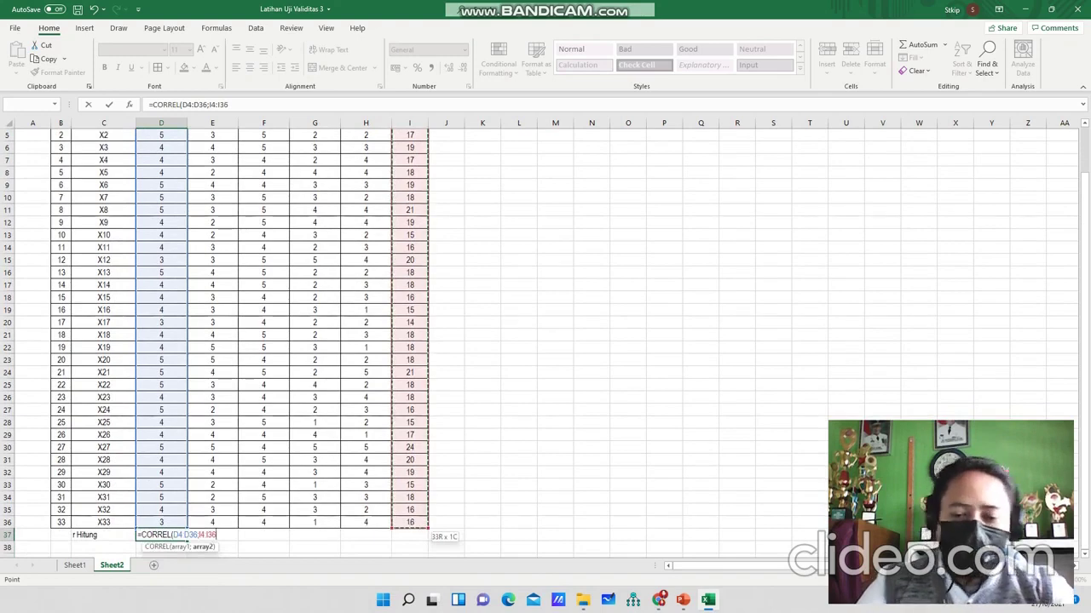
{"action": "type", "text": ")"}
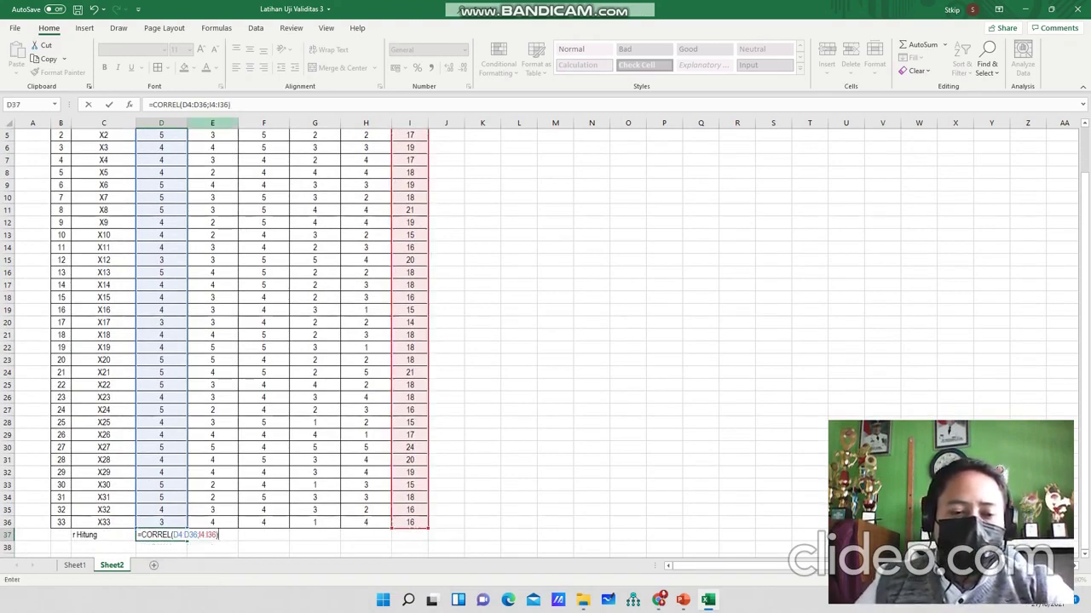
{"action": "scroll", "coordinate": [238, 341], "scroll_direction": "up", "scroll_amount": 2}
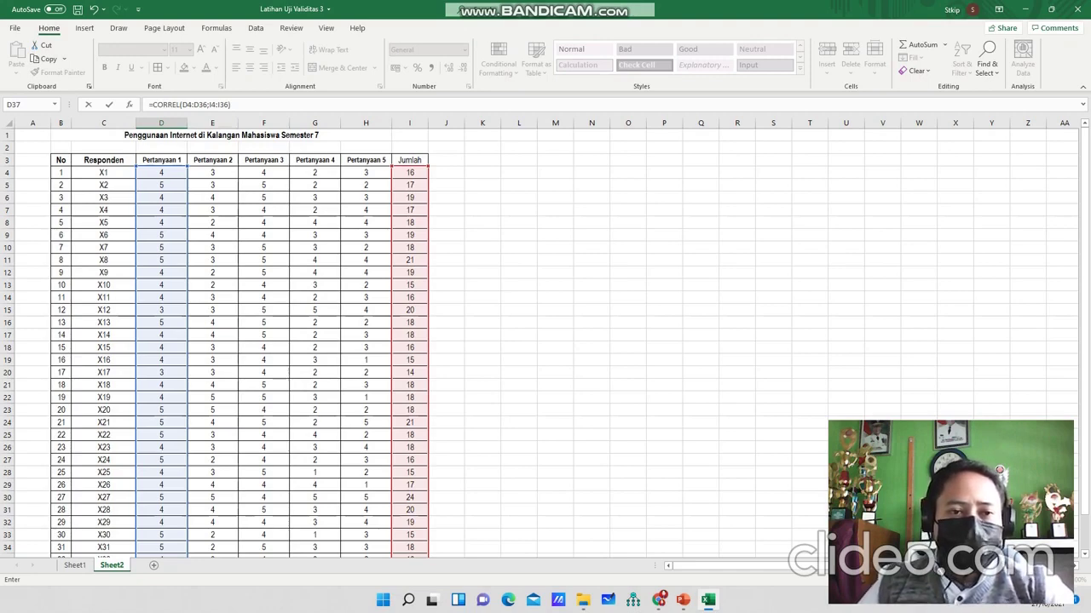
{"action": "scroll", "coordinate": [238, 341], "scroll_direction": "down", "scroll_amount": 1}
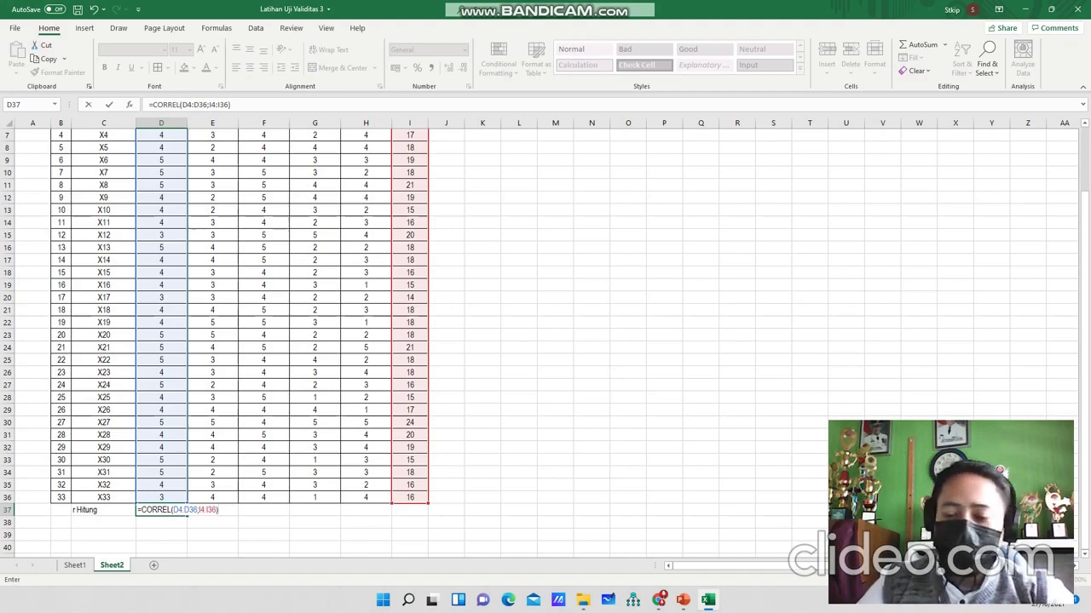
{"action": "key", "text": "Return"}
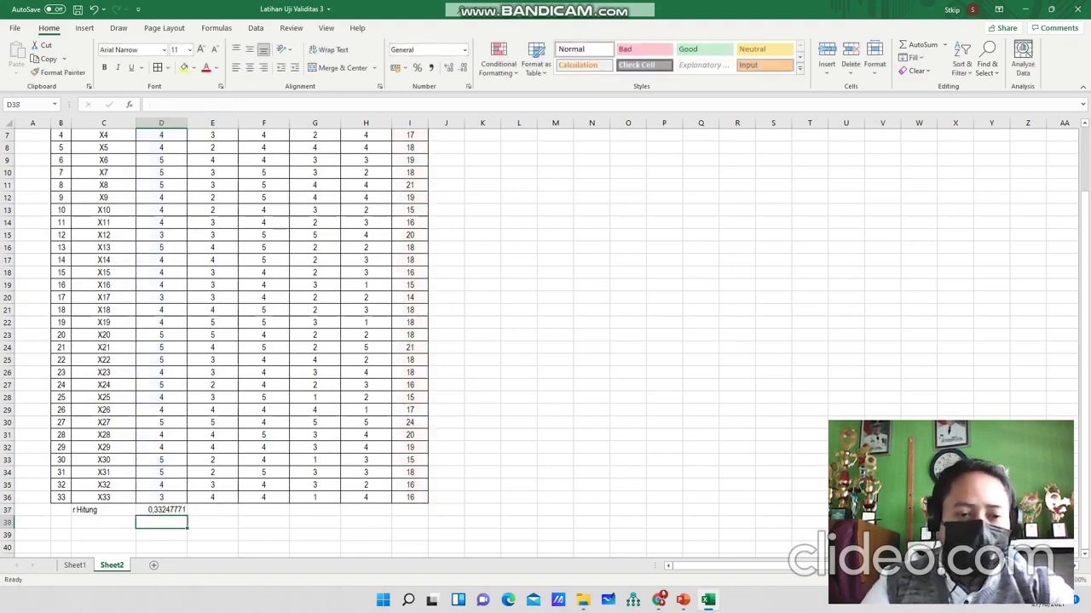
- Try to fill the correlation formula from D37 across to H37 with its relative Jumlah reference
{"action": "key", "text": "Up"}
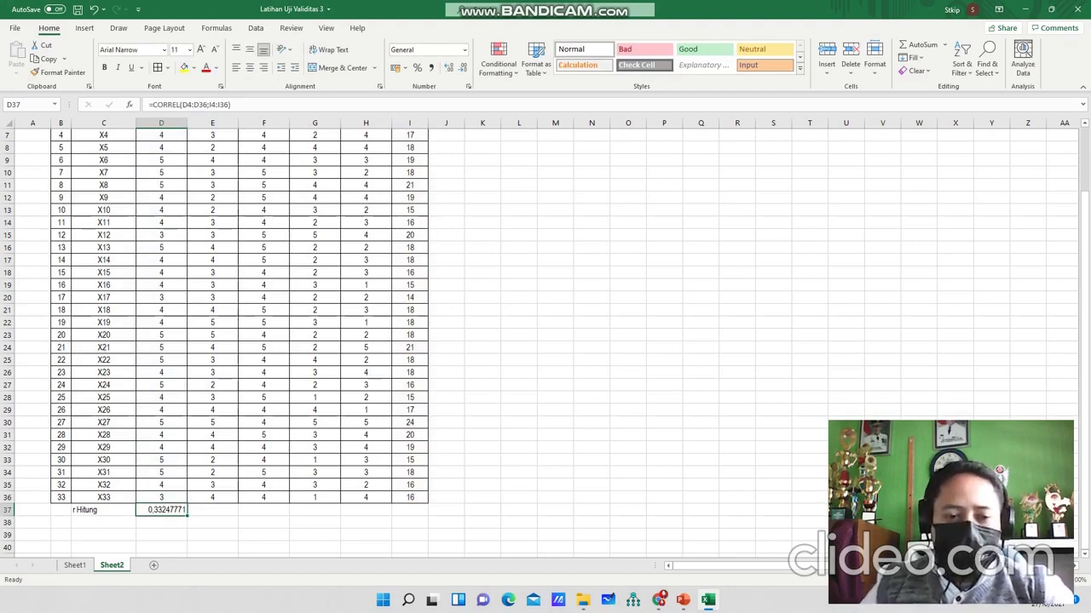
{"action": "left_click_drag", "start_coordinate": [187, 515], "coordinate": [387, 516]}
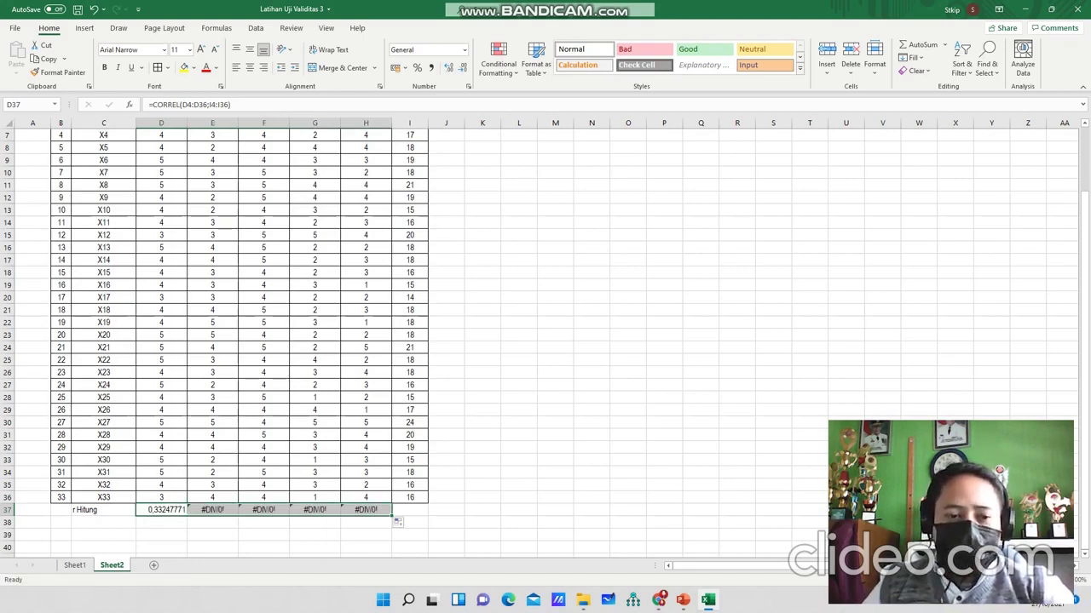
- Make the Jumlah range in D37's formula absolute as $I$4:$I$36 and fill the formula across to H37
{"action": "left_click", "coordinate": [162, 511]}
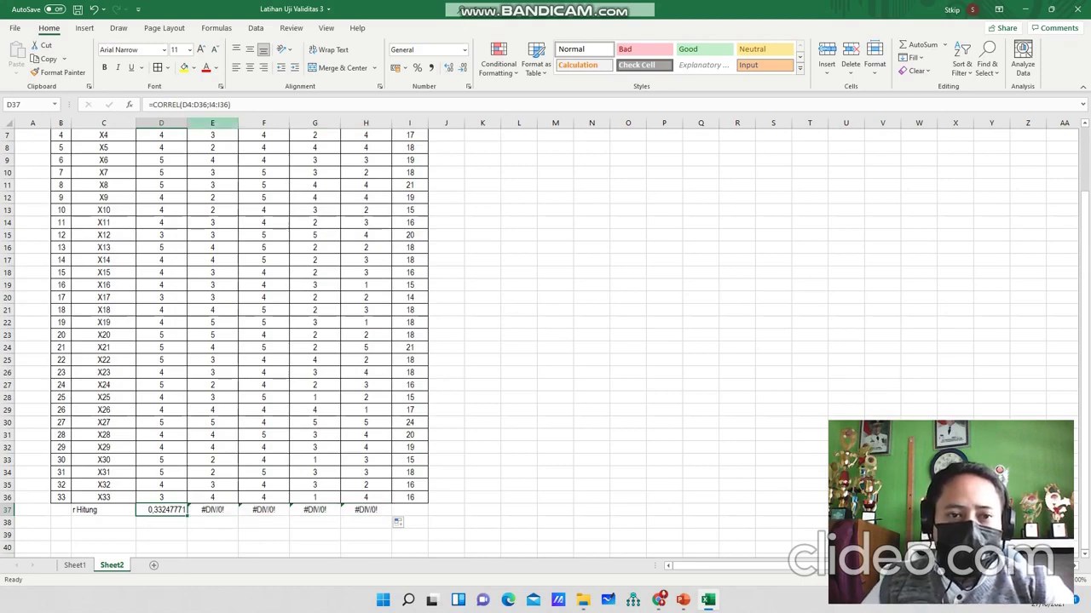
{"action": "left_click", "coordinate": [210, 105]}
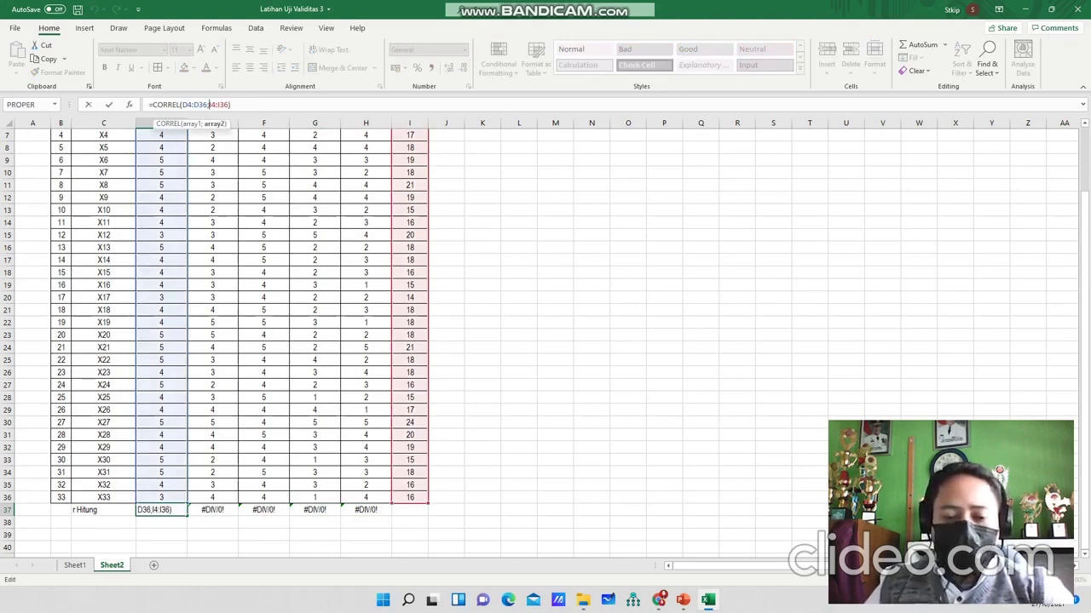
{"action": "type", "text": "$"}
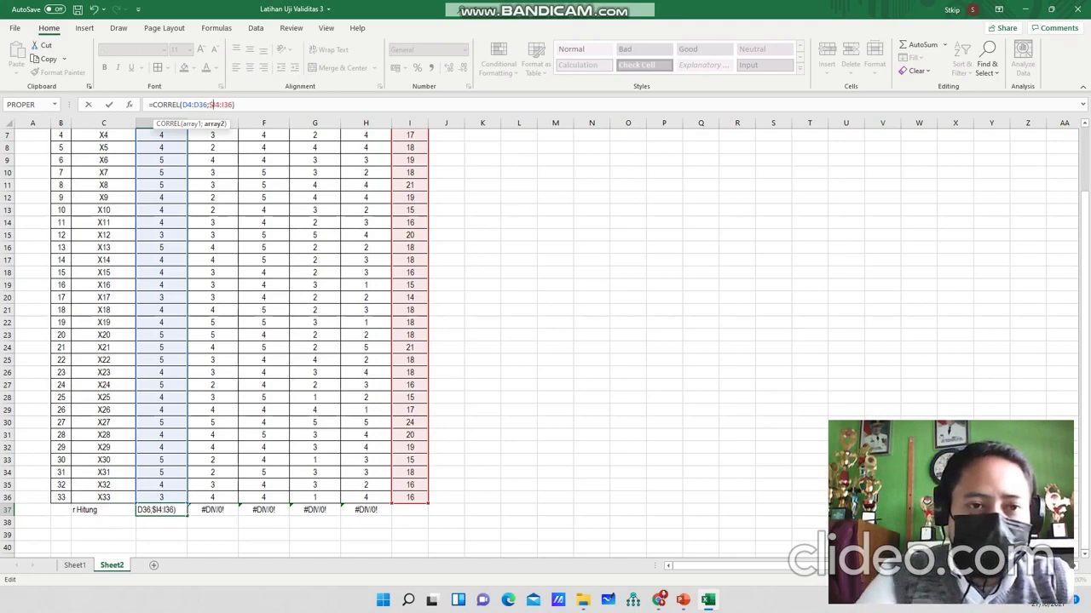
{"action": "key", "text": "Right"}
{"action": "type", "text": "$"}
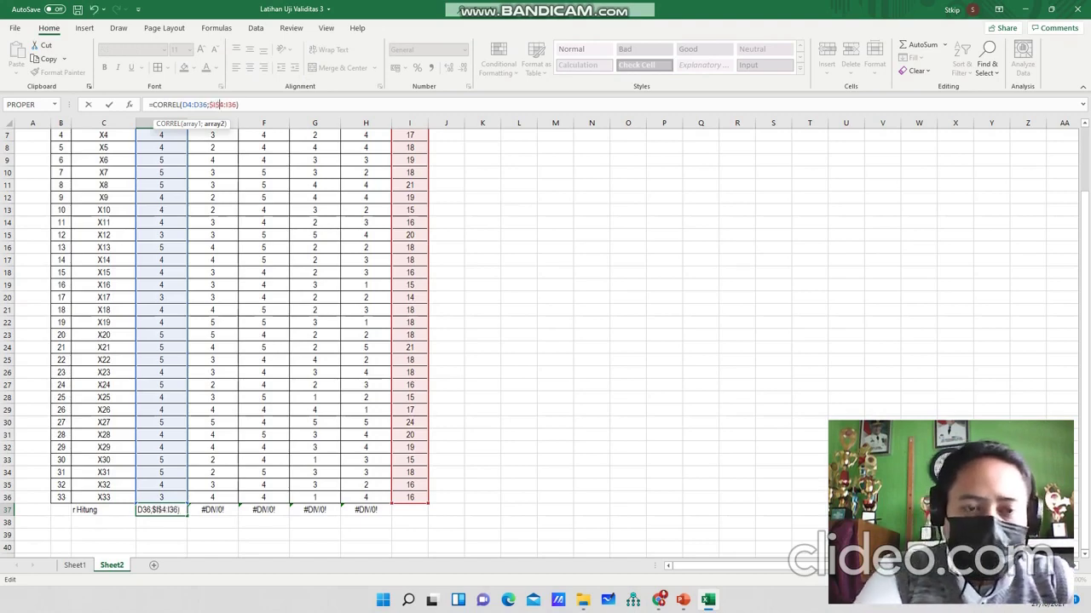
{"action": "key", "text": "Right"}
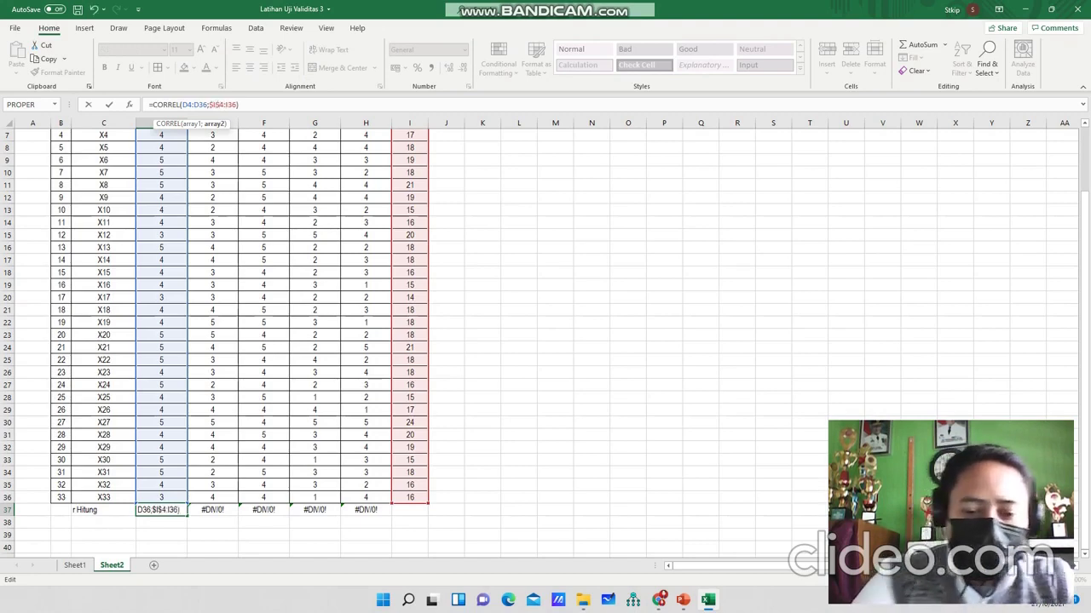
{"action": "type", "text": "$"}
{"action": "key", "text": "Right"}
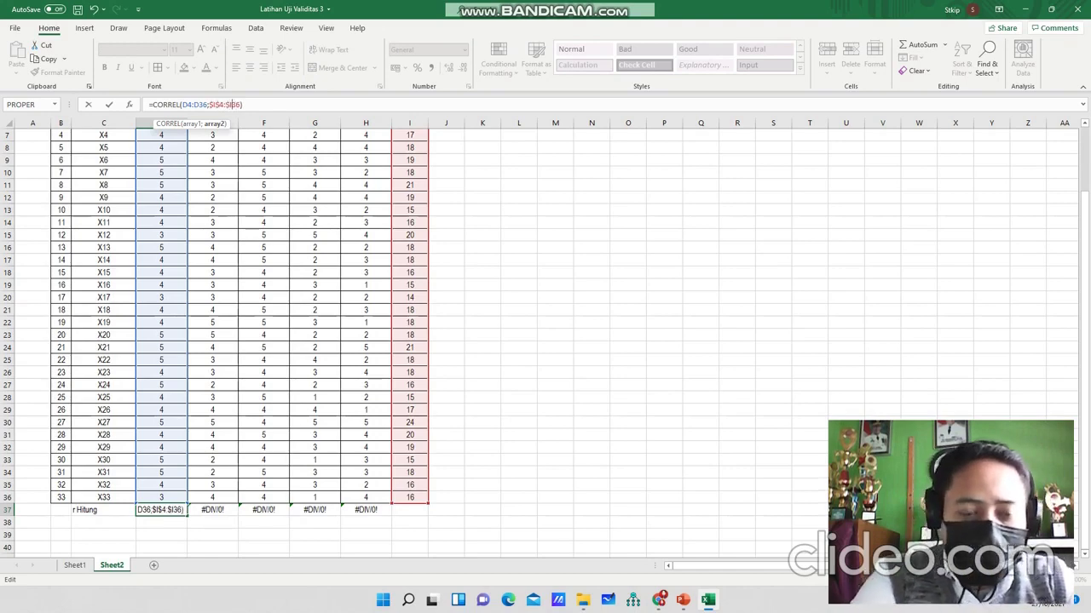
{"action": "type", "text": "$"}
{"action": "key", "text": "Return"}
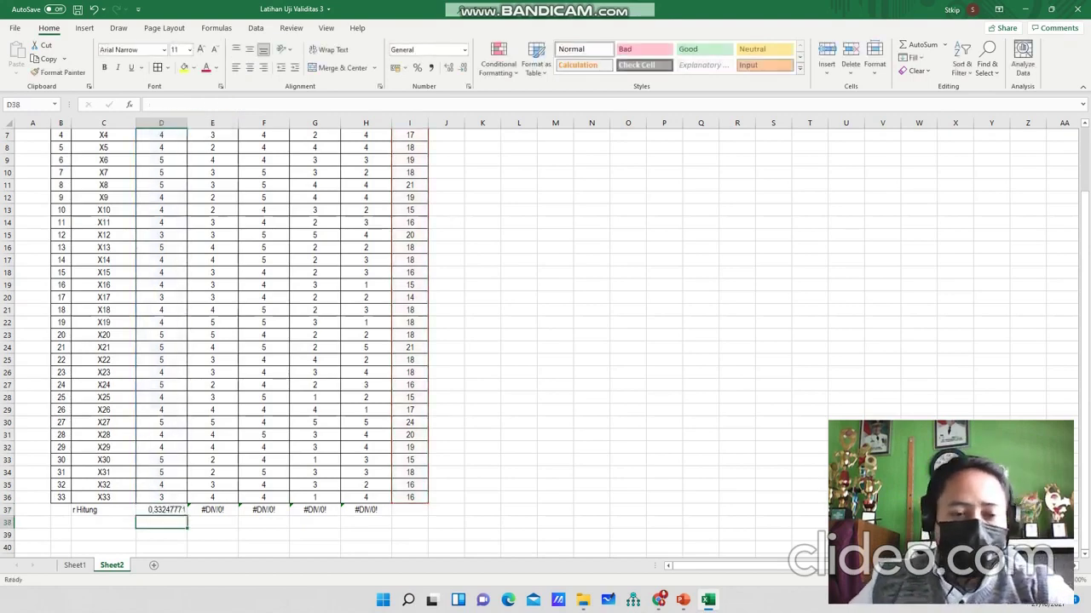
{"action": "left_click", "coordinate": [161, 510]}
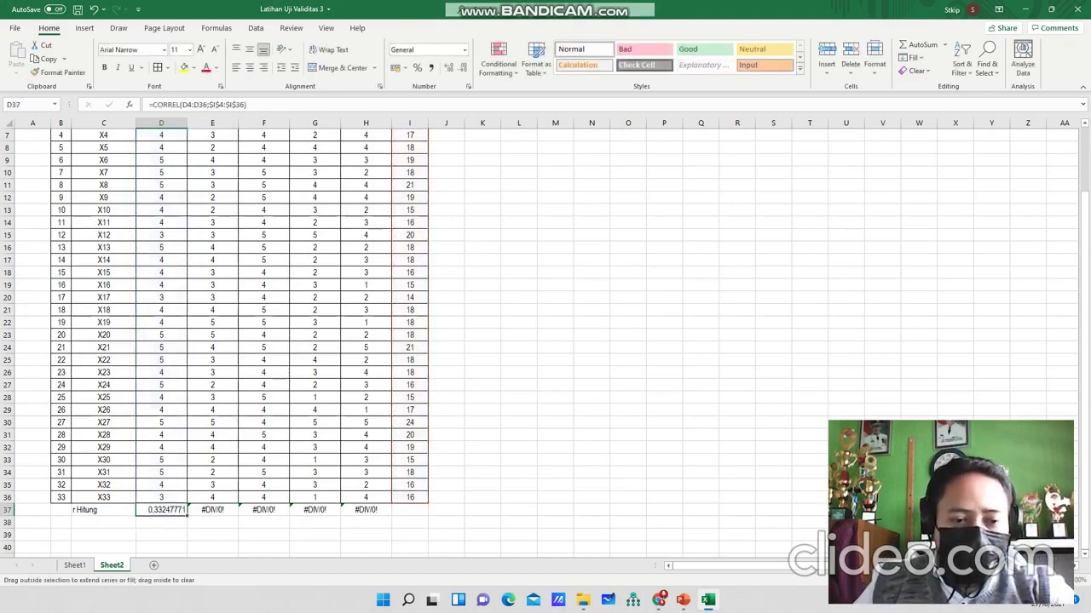
{"action": "left_click_drag", "start_coordinate": [187, 515], "coordinate": [388, 515]}
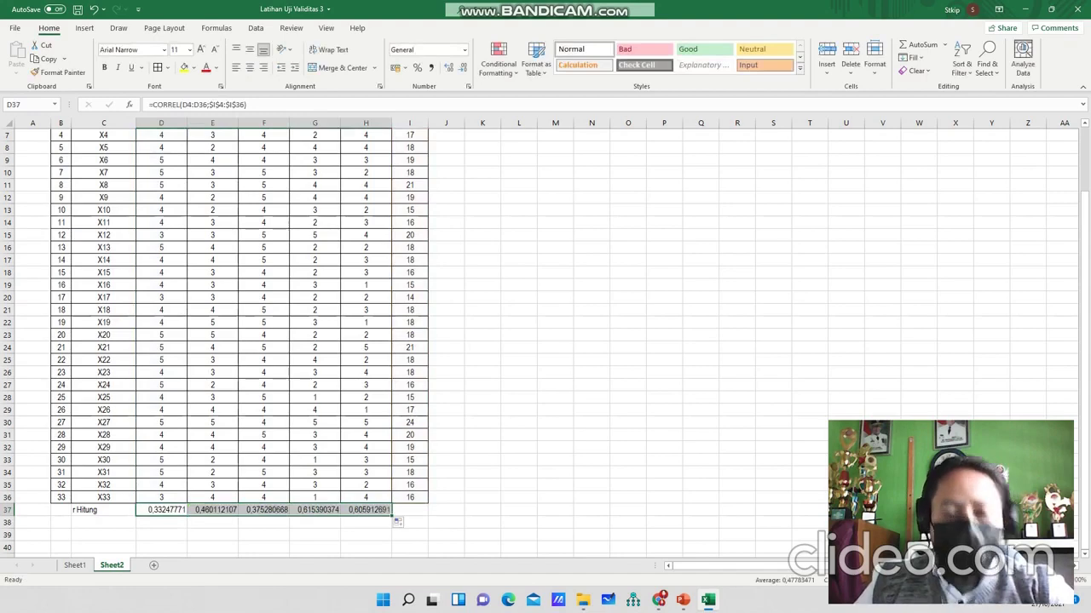
- Label cell C38, below r Hitung, as "t Hitung"
{"action": "left_click", "coordinate": [518, 359]}
{"action": "scroll", "coordinate": [518, 359], "scroll_direction": "down", "scroll_amount": 3}
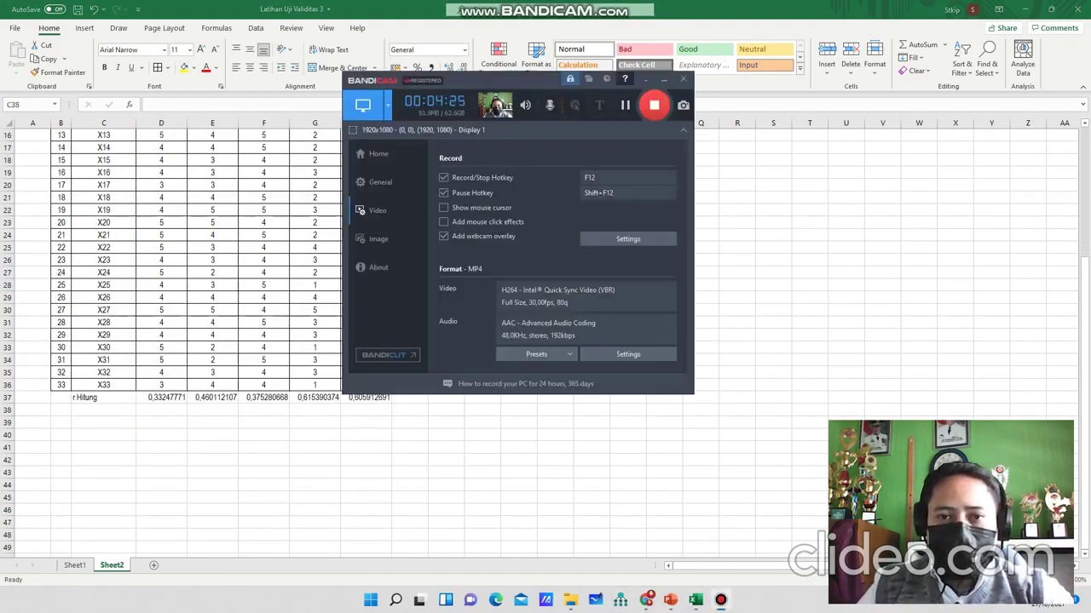
{"action": "left_click", "coordinate": [645, 79]}
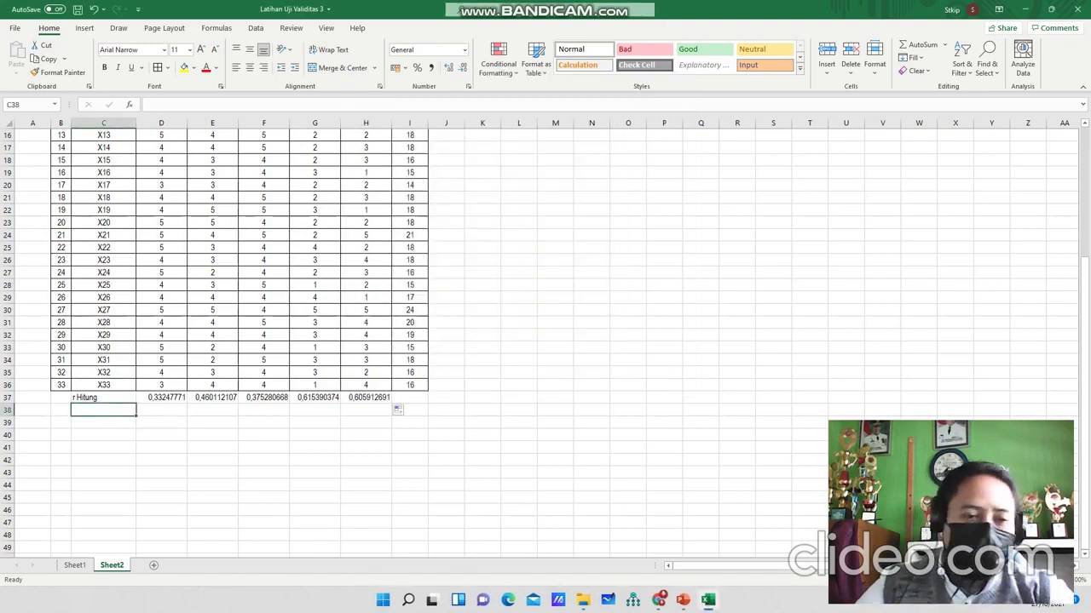
{"action": "type", "text": "t"}
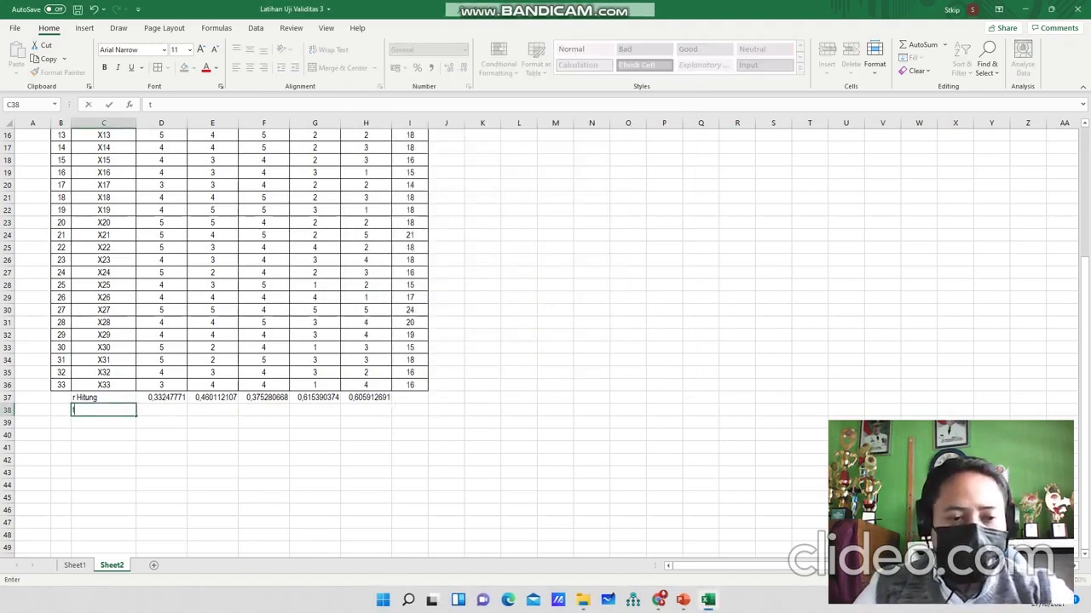
{"action": "type", "text": " Hit"}
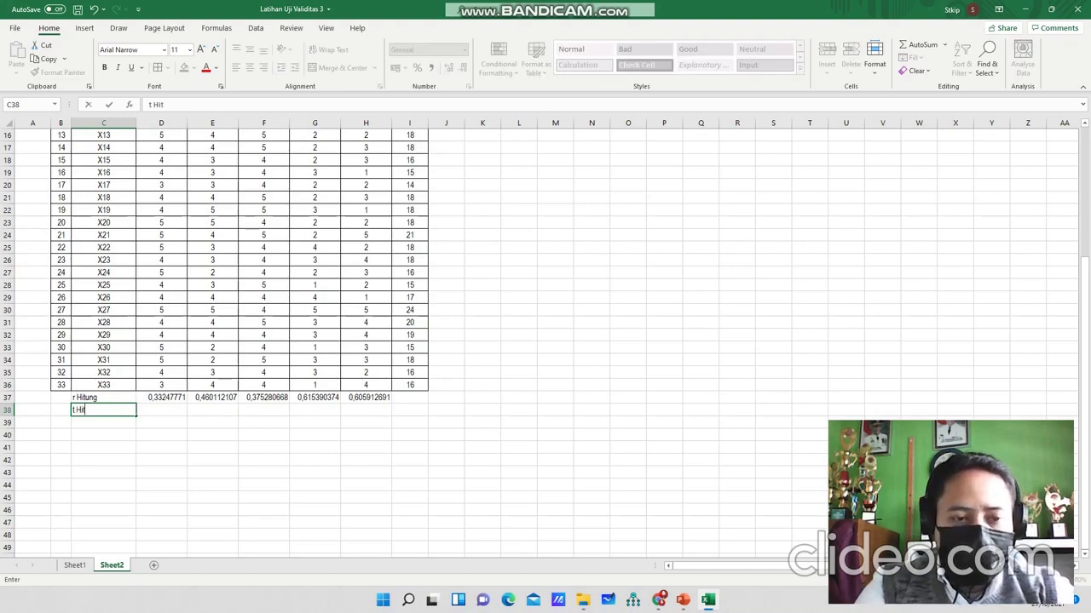
{"action": "type", "text": "ung"}
{"action": "key", "text": "Return"}
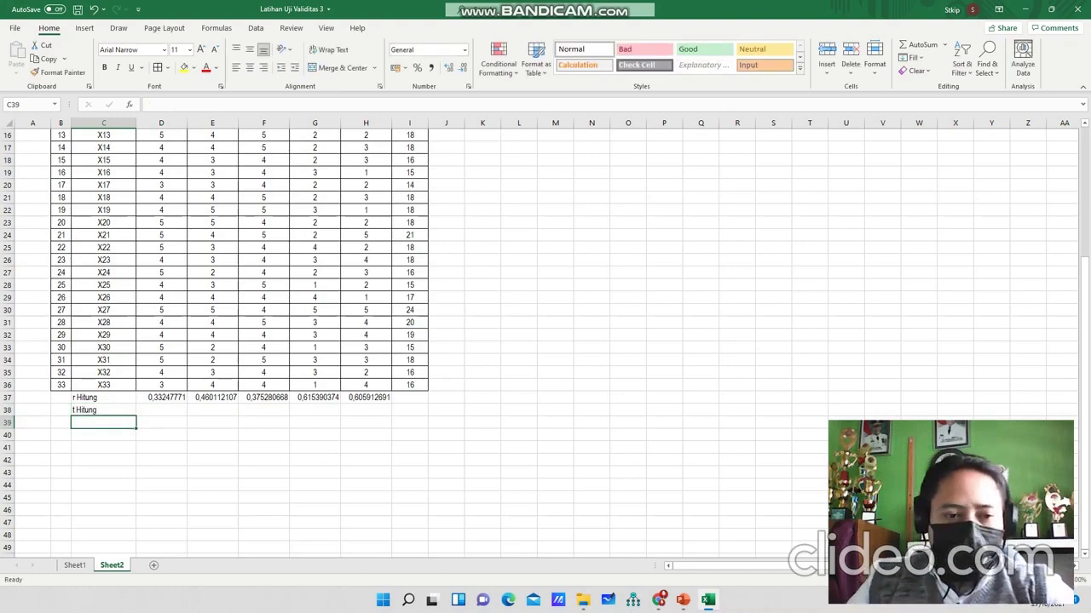
- Calculate the t Hitung for Pertanyaan 1 in D38 from its r Hitung, using =D37/SQRT((1-D37^2)/31)
{"action": "left_click", "coordinate": [212, 411]}
{"action": "left_click", "coordinate": [161, 411]}
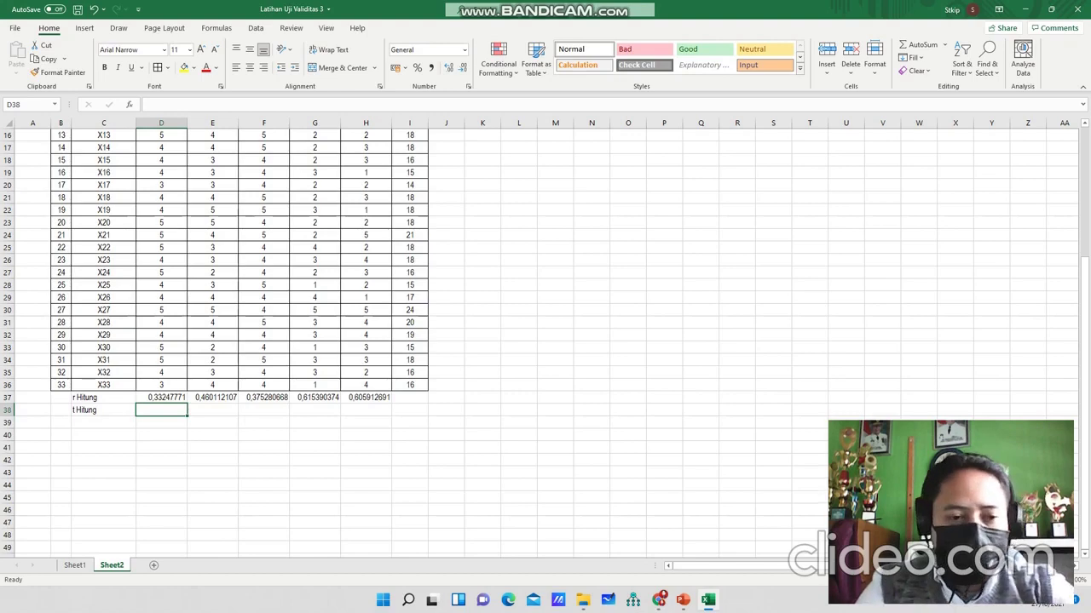
{"action": "type", "text": "="}
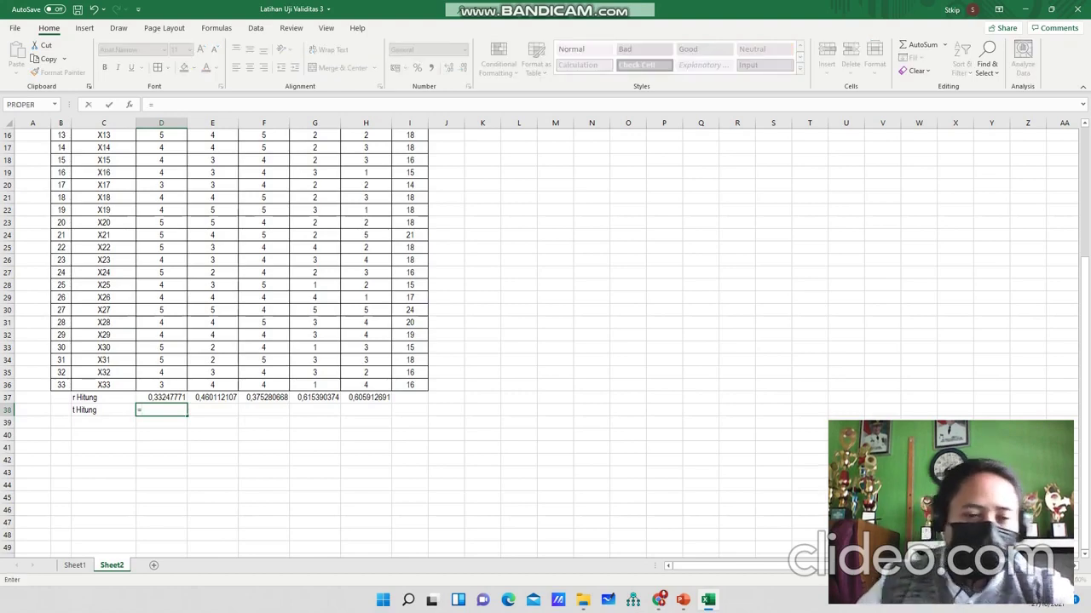
{"action": "key", "text": "Up"}
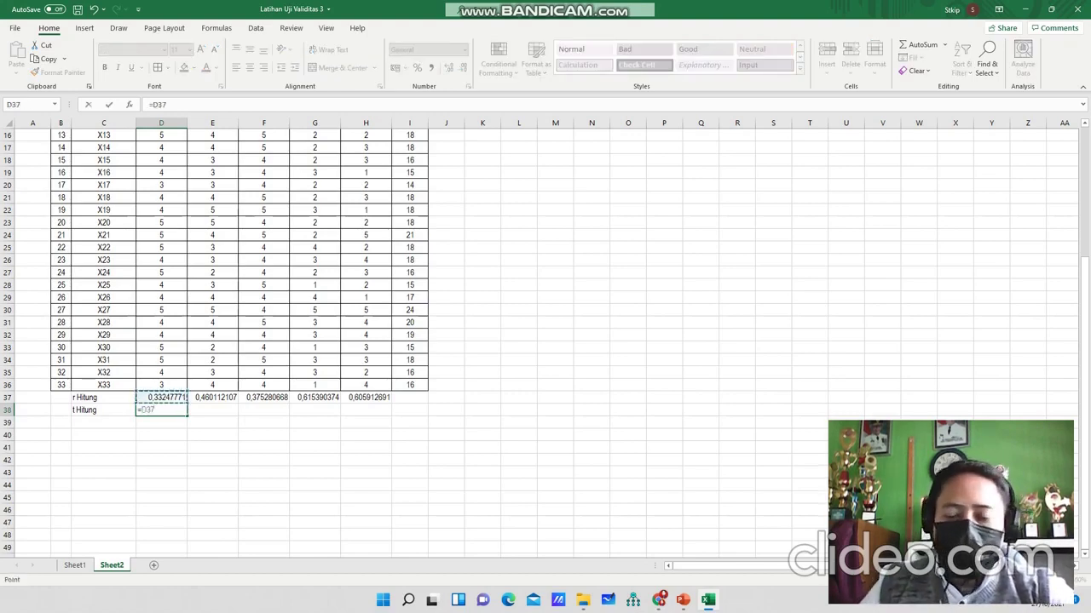
{"action": "type", "text": "/"}
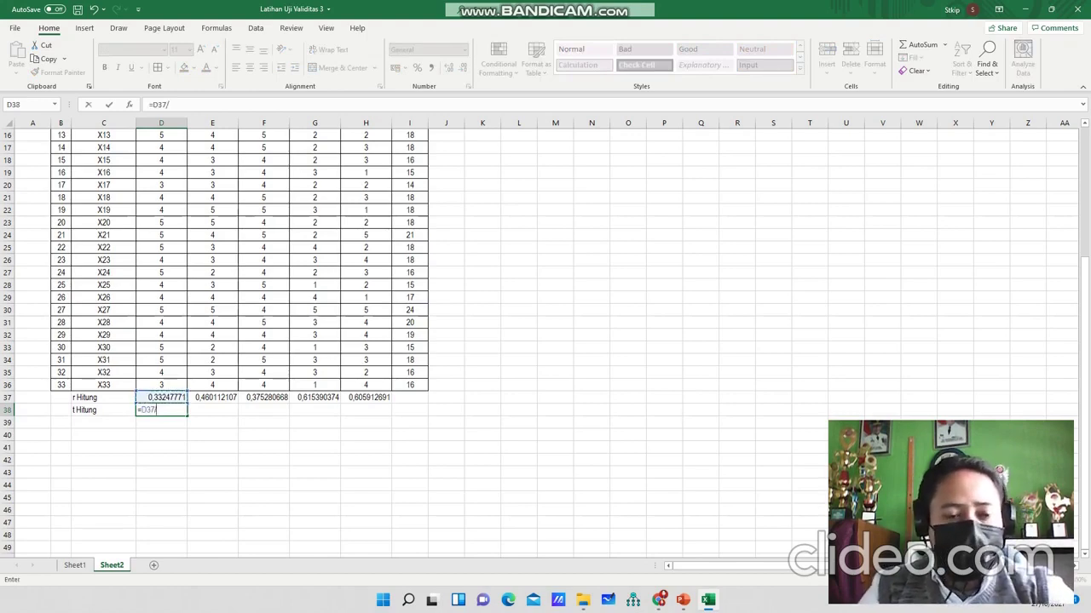
{"action": "type", "text": "sq"}
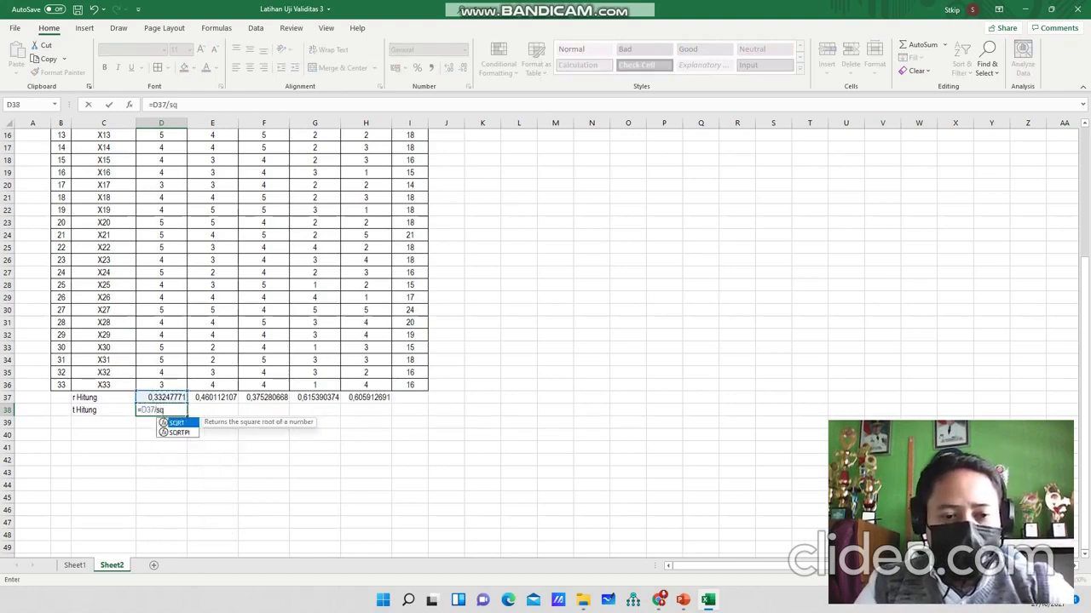
{"action": "type", "text": "rt"}
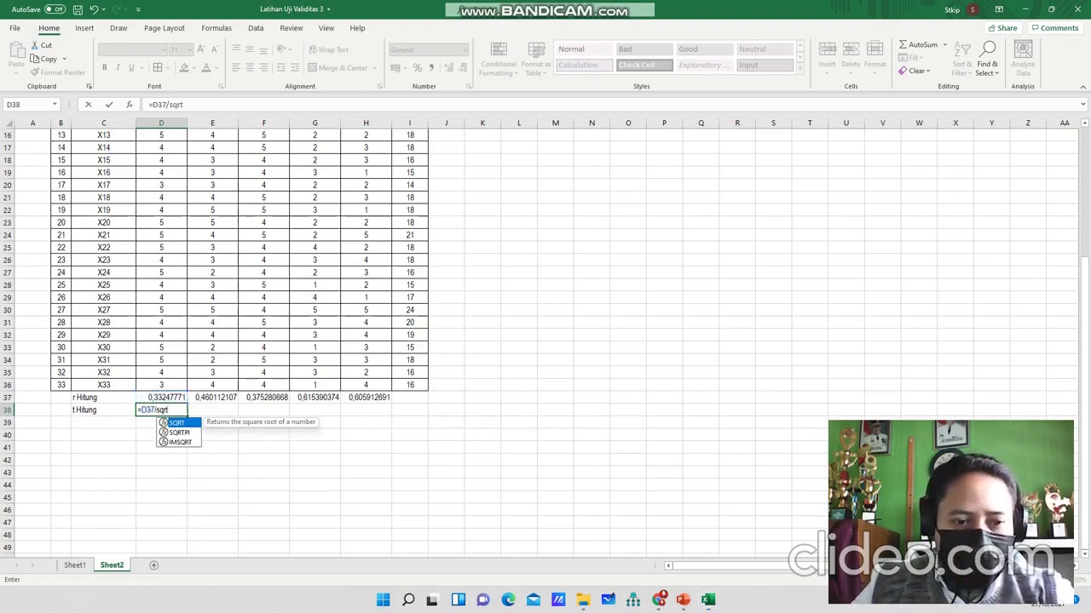
{"action": "key", "text": "Tab"}
{"action": "type", "text": "("}
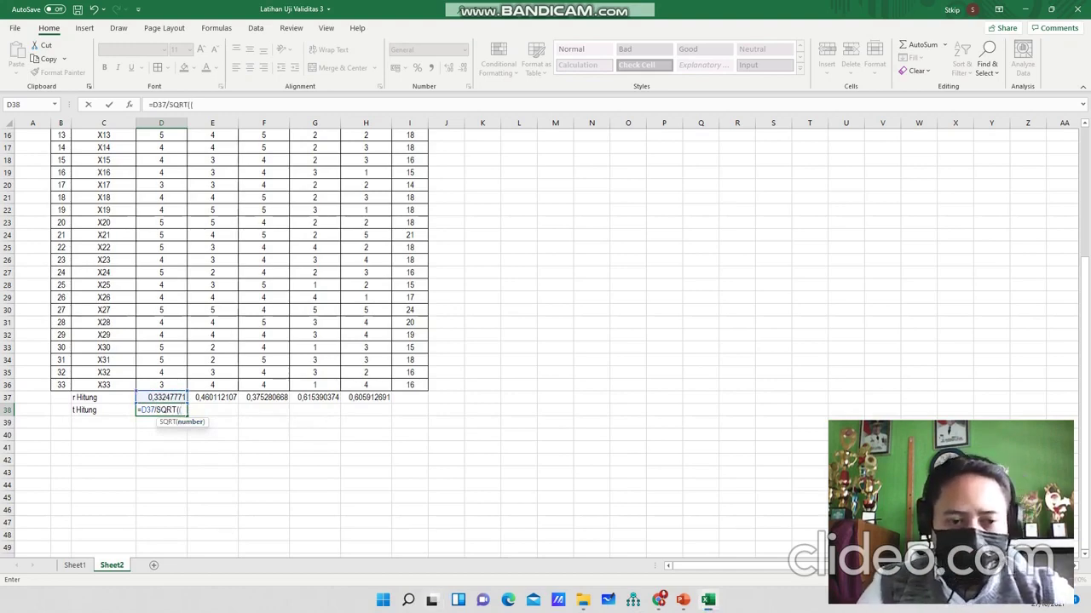
{"action": "type", "text": "1"}
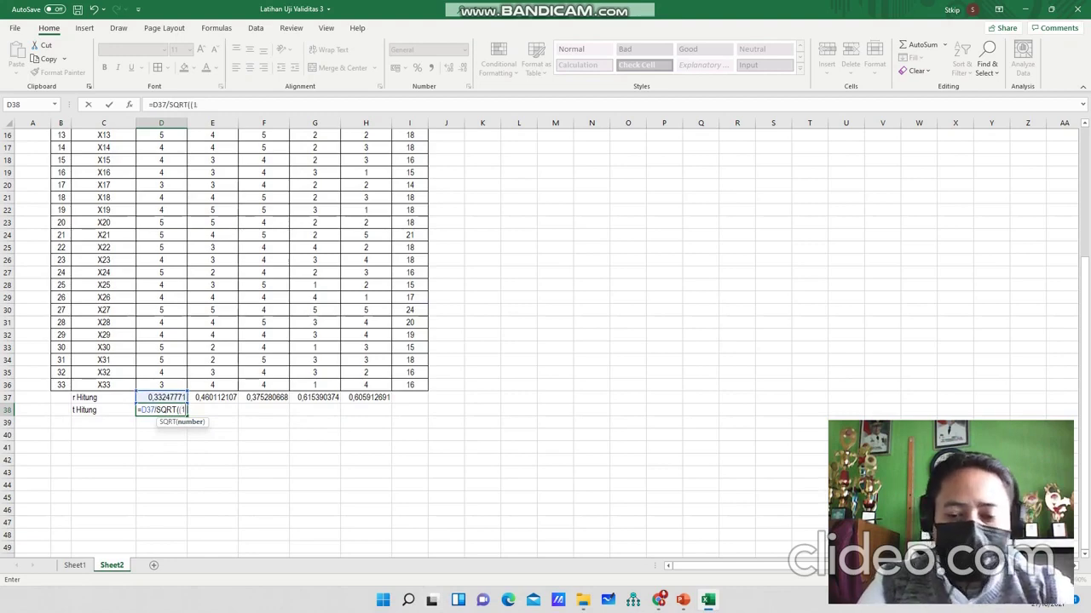
{"action": "type", "text": "-"}
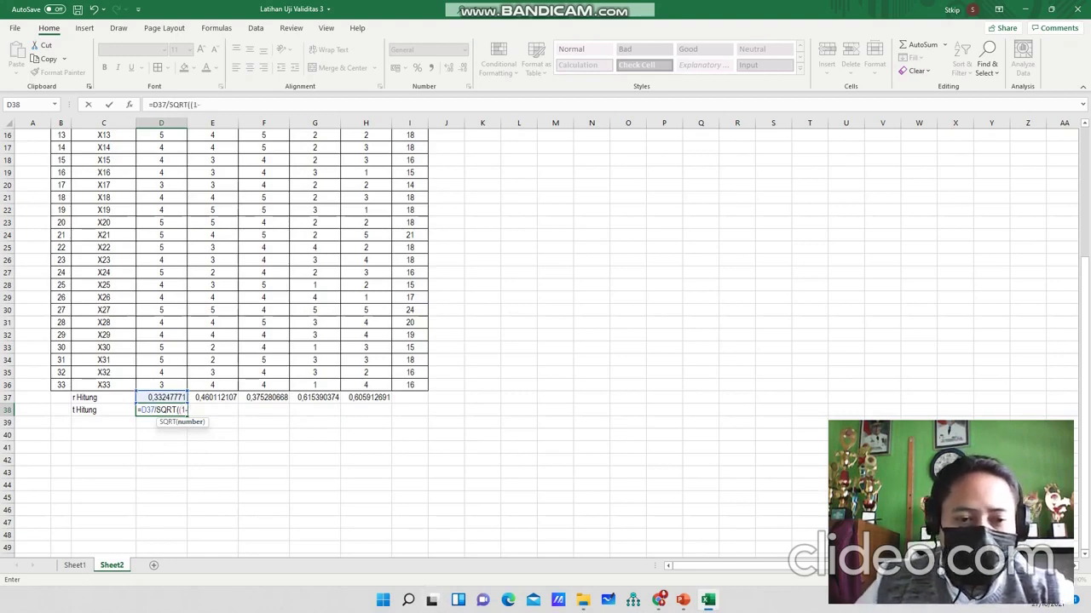
{"action": "key", "text": "Up"}
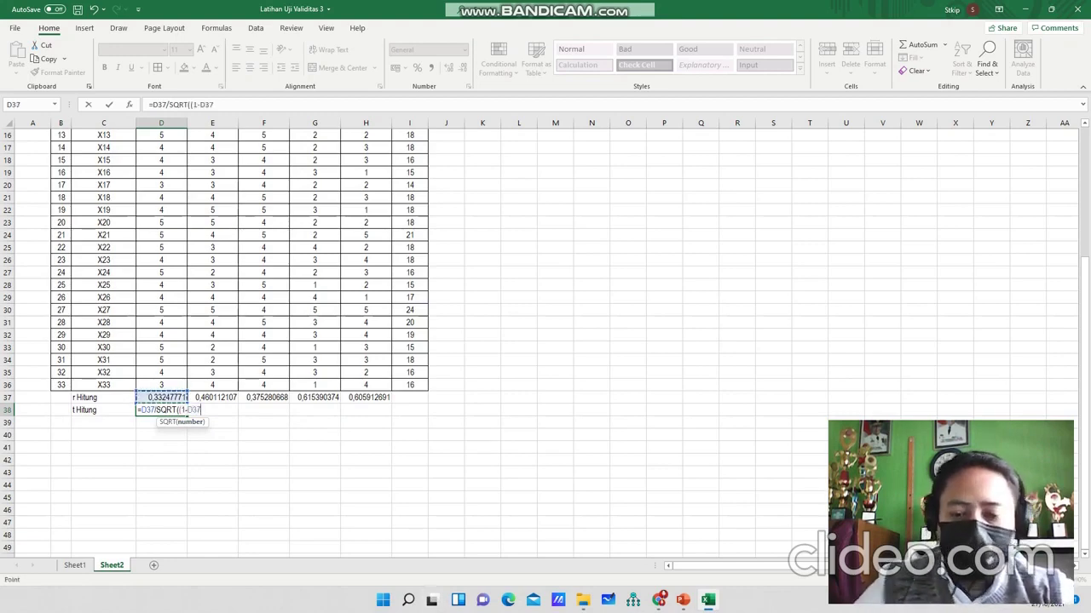
{"action": "type", "text": "^2"}
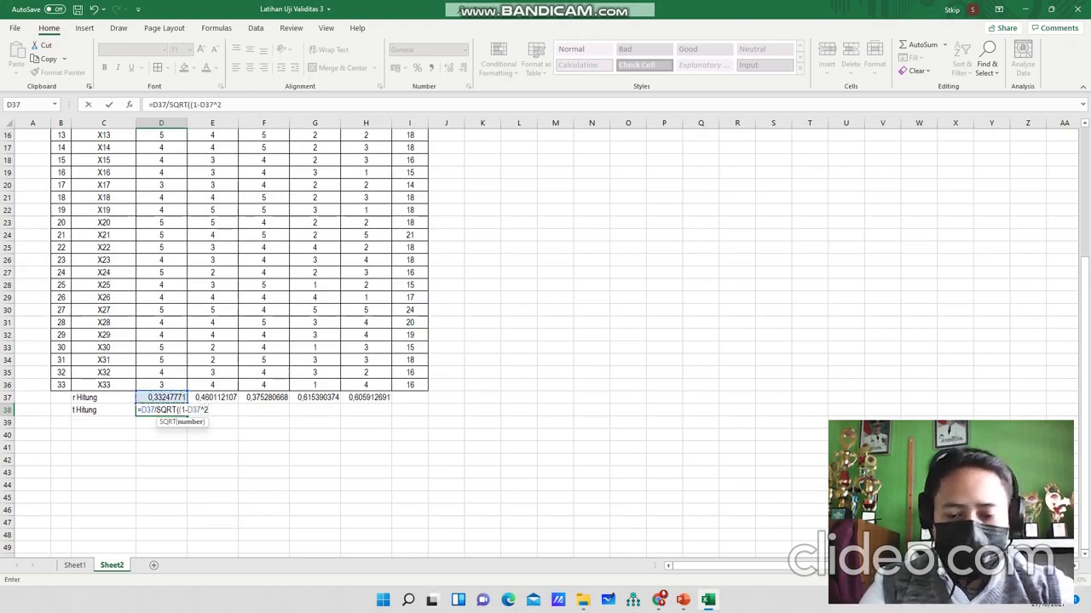
{"action": "type", "text": ")"}
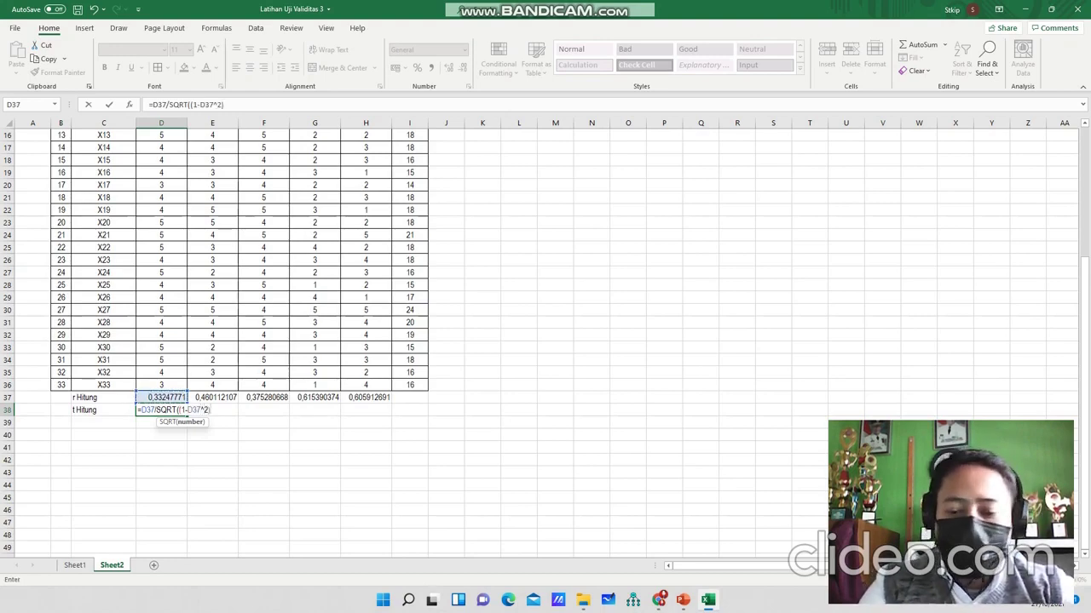
{"action": "type", "text": "/"}
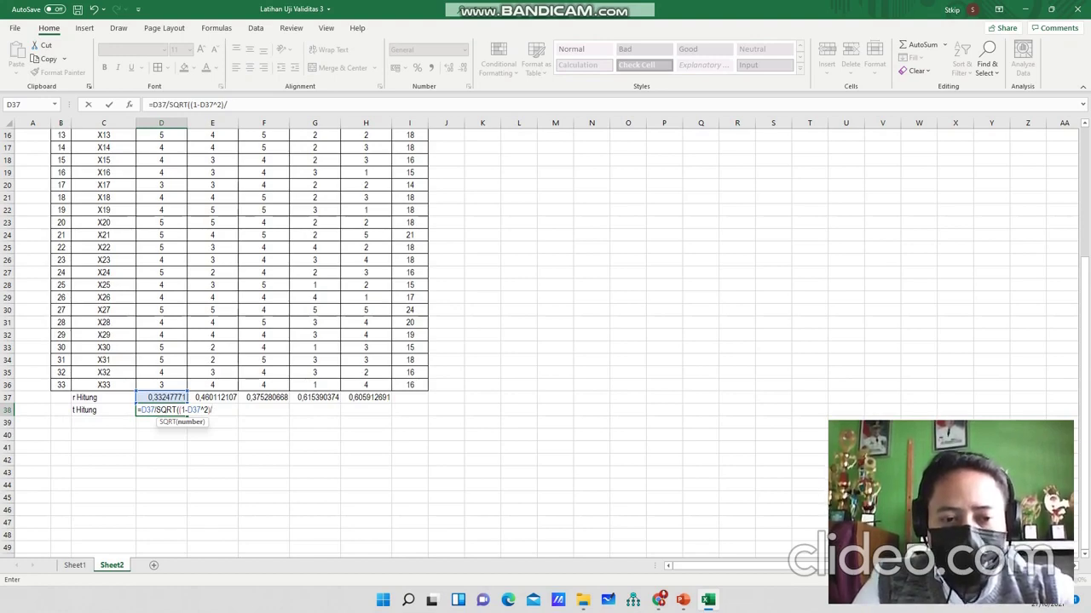
{"action": "type", "text": "31"}
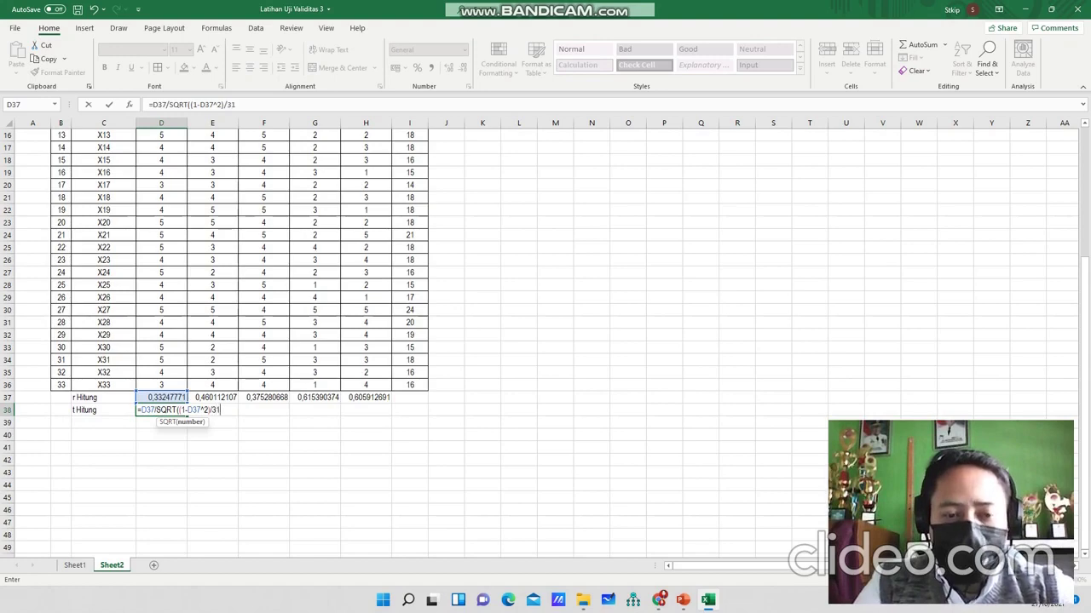
{"action": "type", "text": ")"}
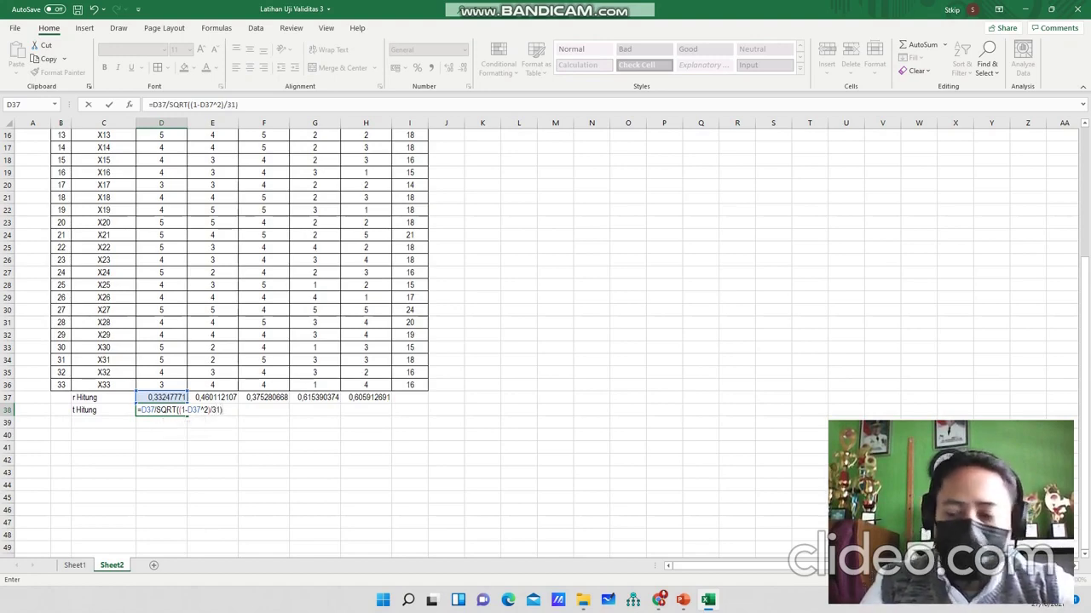
{"action": "key", "text": "Return"}
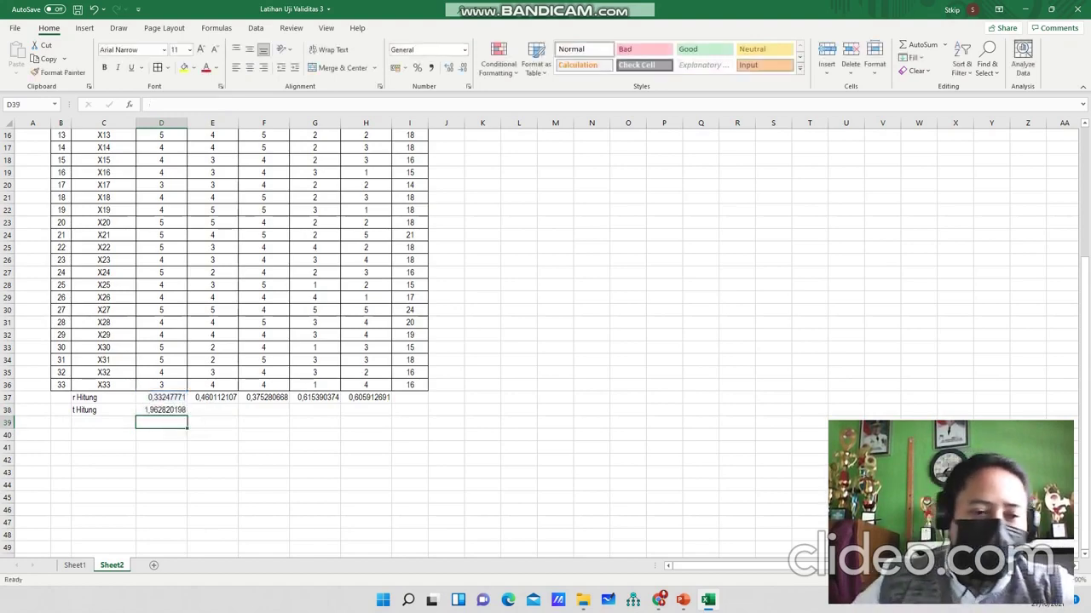
- Fill the t Hitung formula from D38 across to H38 for the remaining questions
{"action": "key", "text": "Up"}
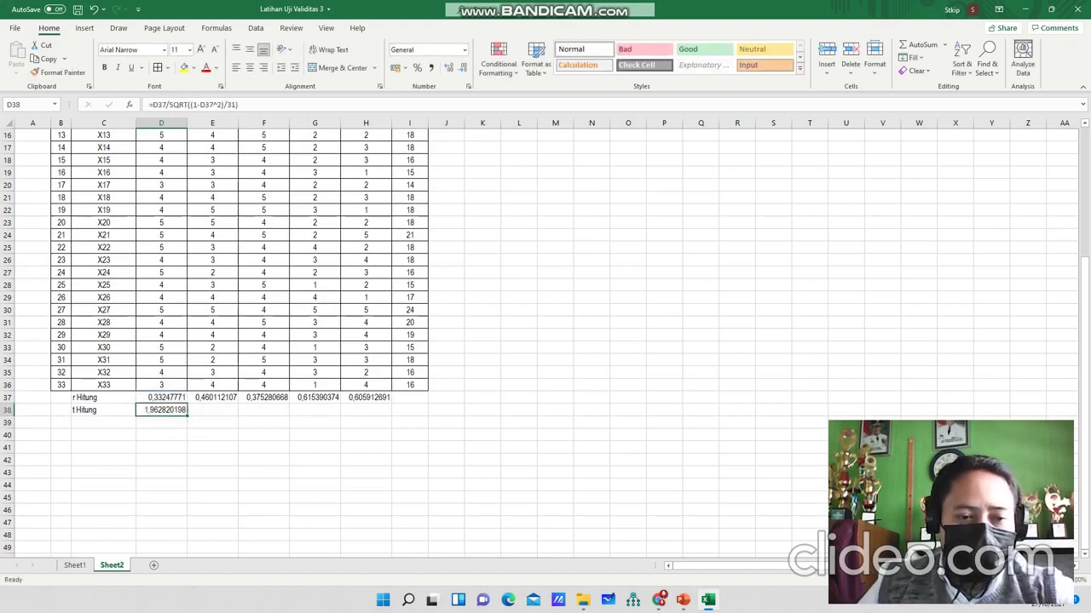
{"action": "left_click", "coordinate": [187, 416]}
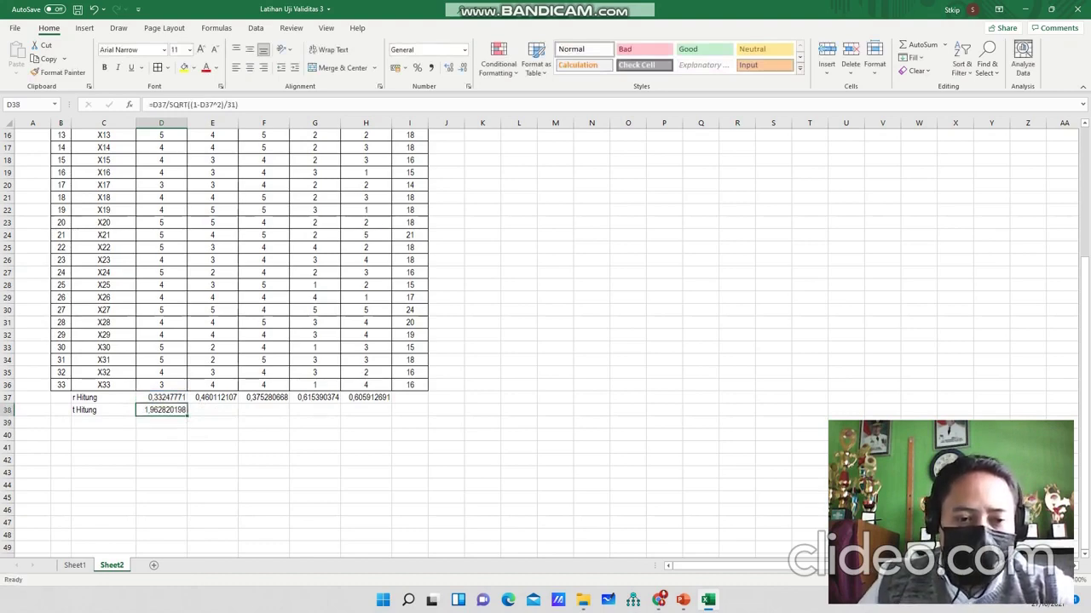
{"action": "left_click", "coordinate": [186, 416]}
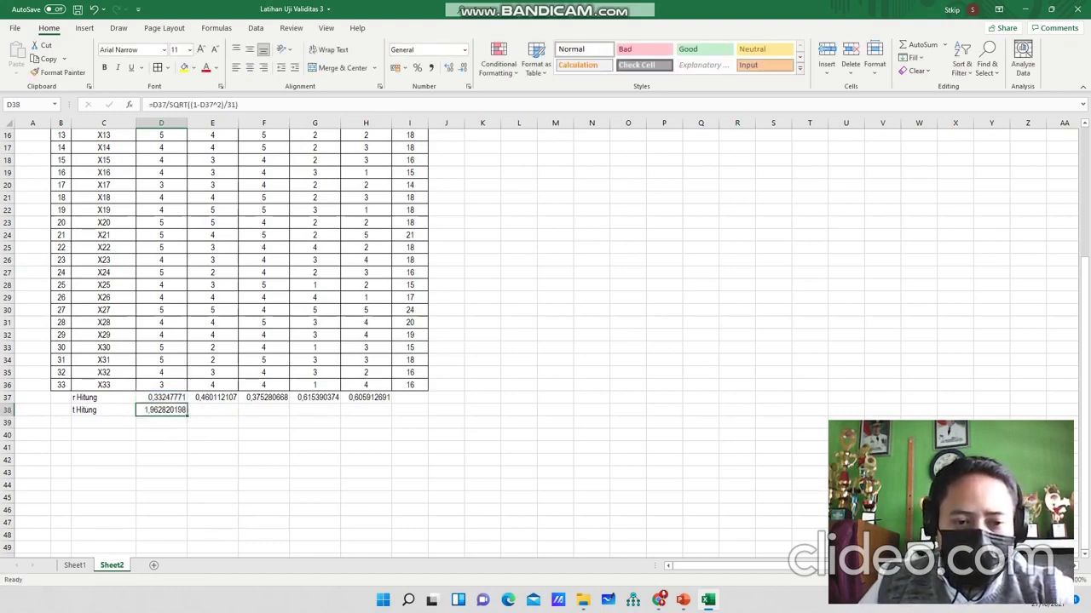
{"action": "left_click_drag", "start_coordinate": [187, 415], "coordinate": [392, 413]}
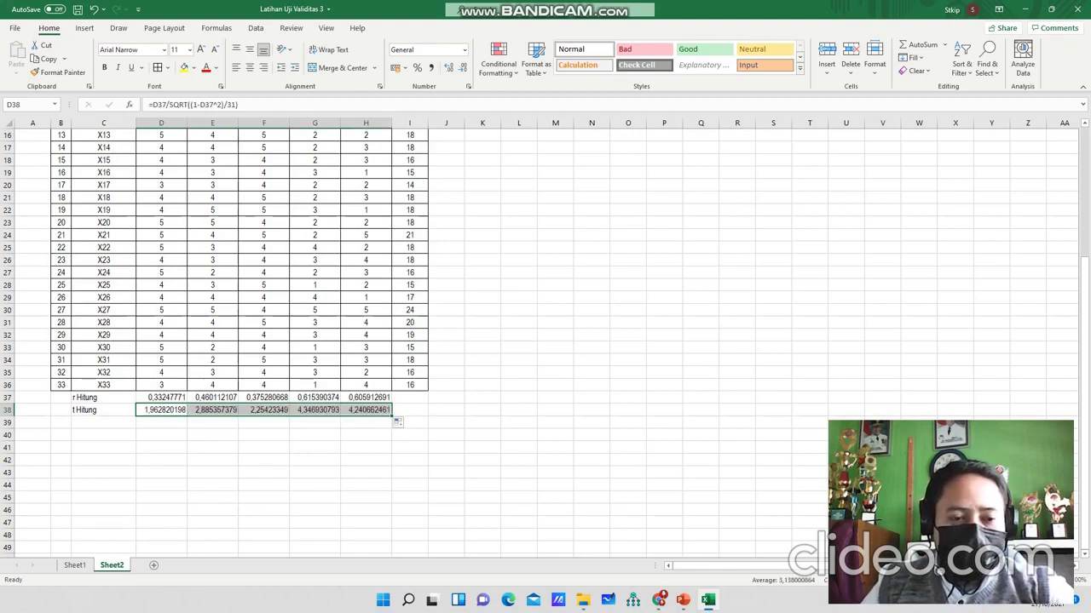
- Label cell C39, below t Hitung, as "t Tabel"
{"action": "left_click", "coordinate": [103, 423]}
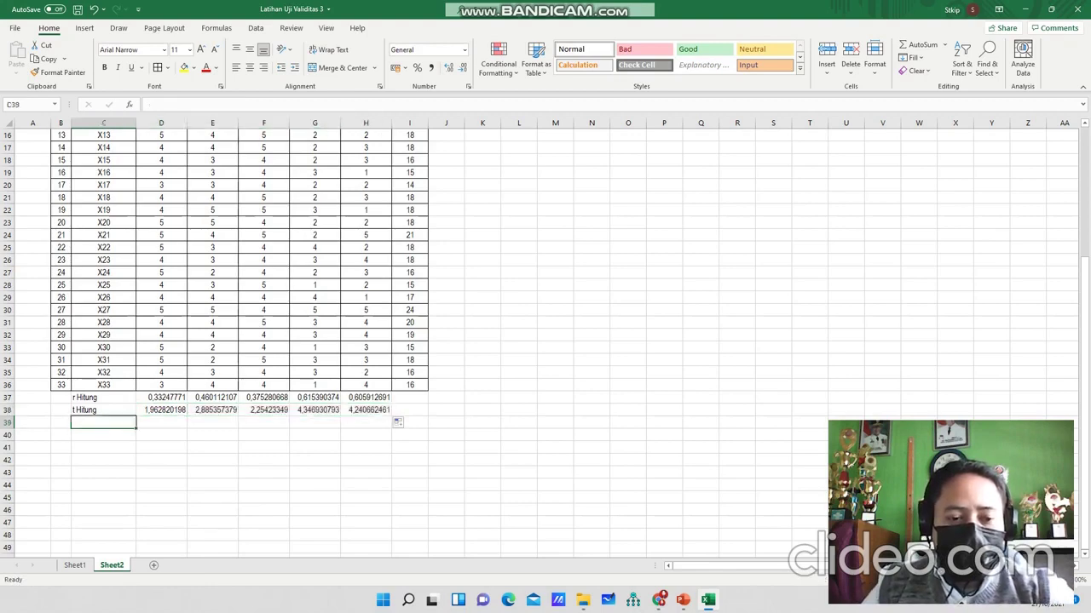
{"action": "type", "text": "t Tabel"}
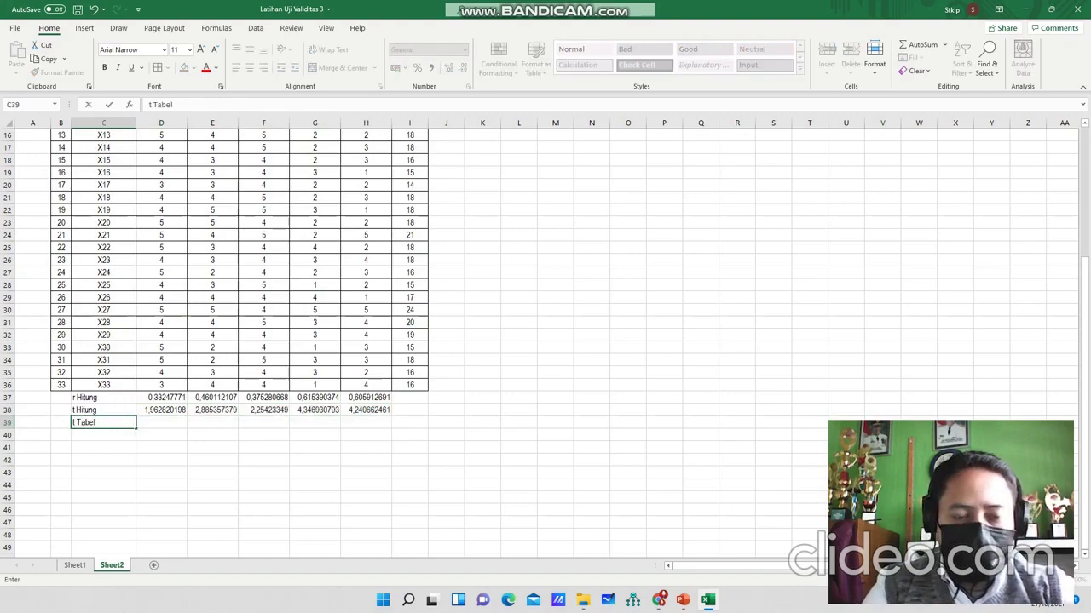
{"action": "key", "text": "Return"}
- Calculate the t Tabel value in D39 with =TINV(0,05;31) and fill it across to H39
{"action": "left_click", "coordinate": [161, 423]}
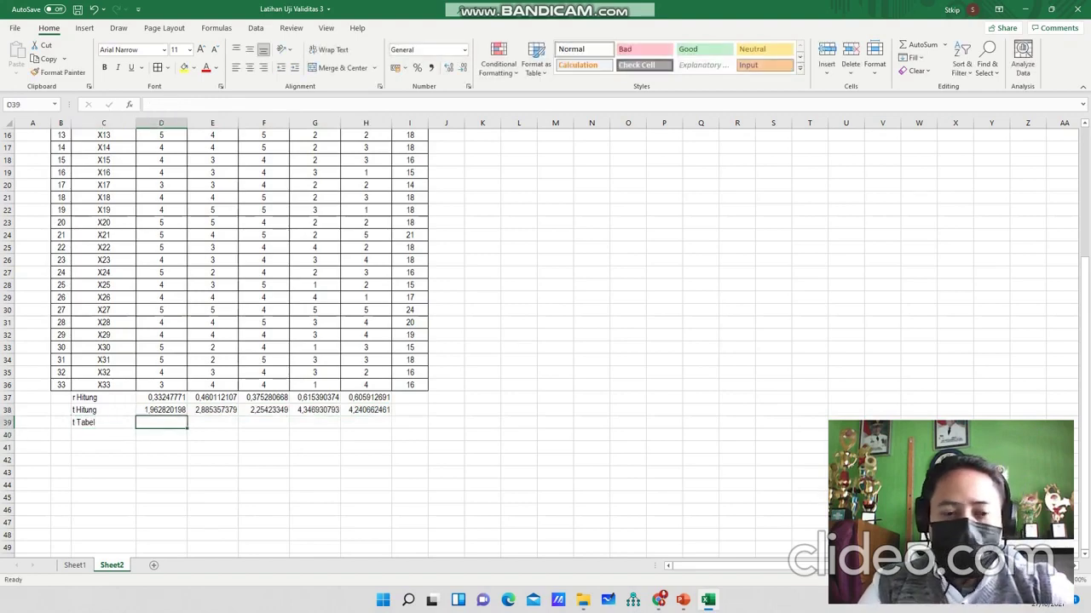
{"action": "type", "text": "="}
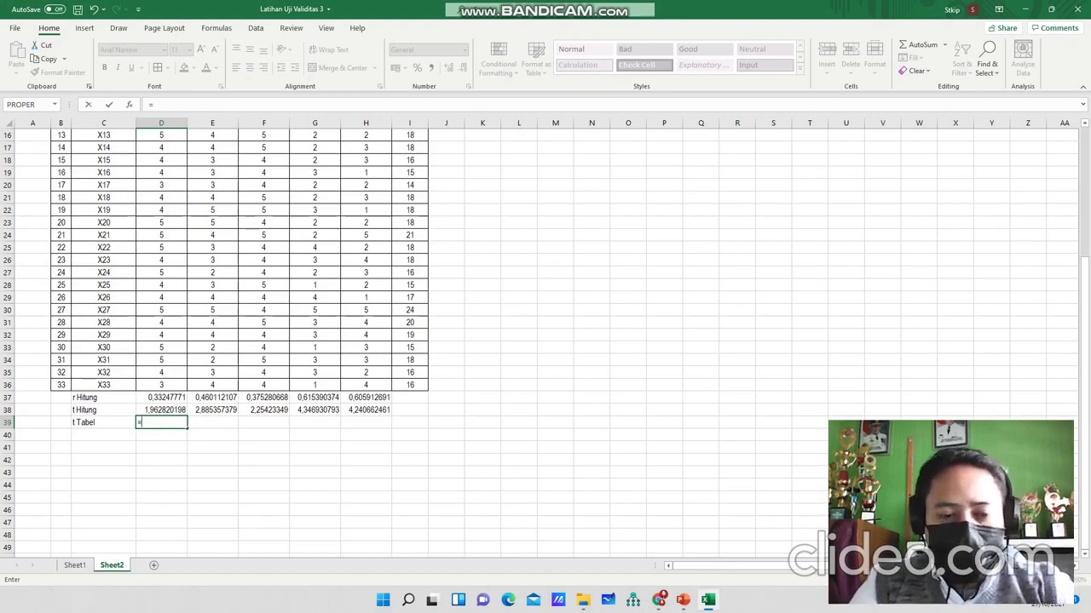
{"action": "type", "text": "tinv"}
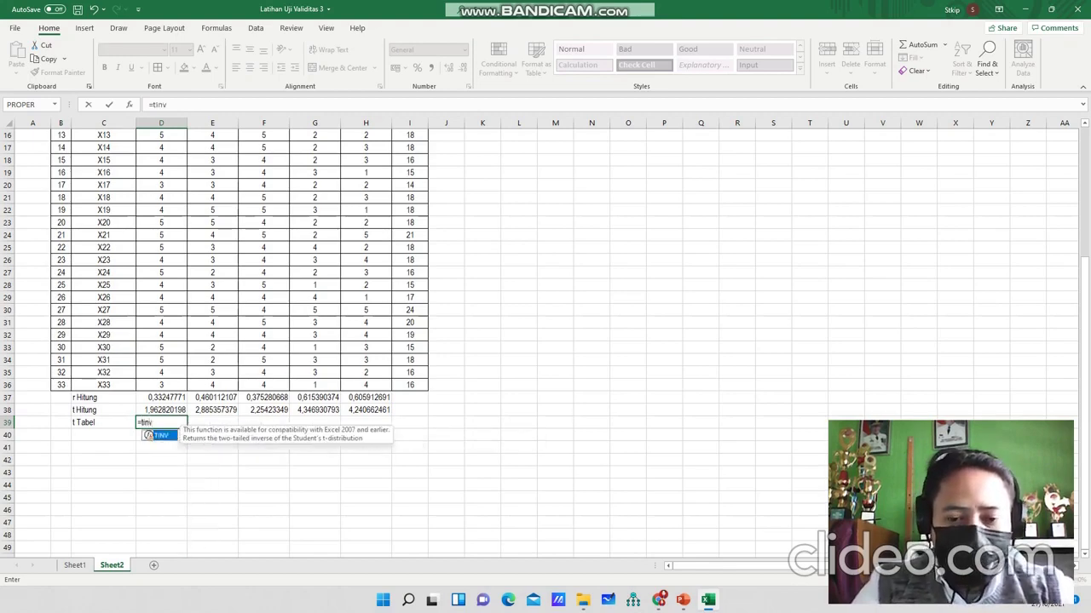
{"action": "type", "text": "("}
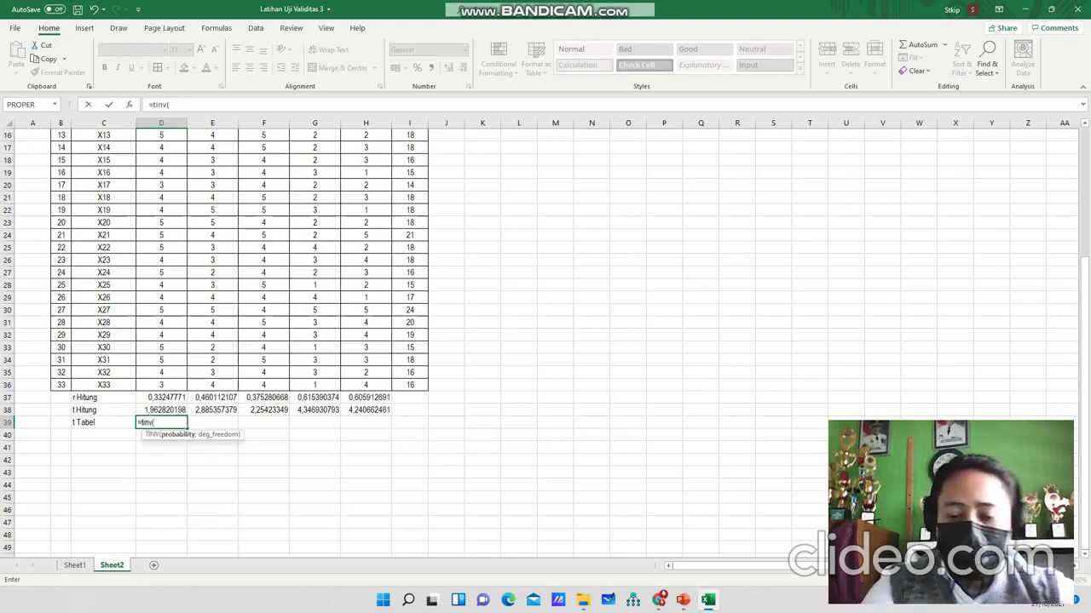
{"action": "type", "text": "0,05"}
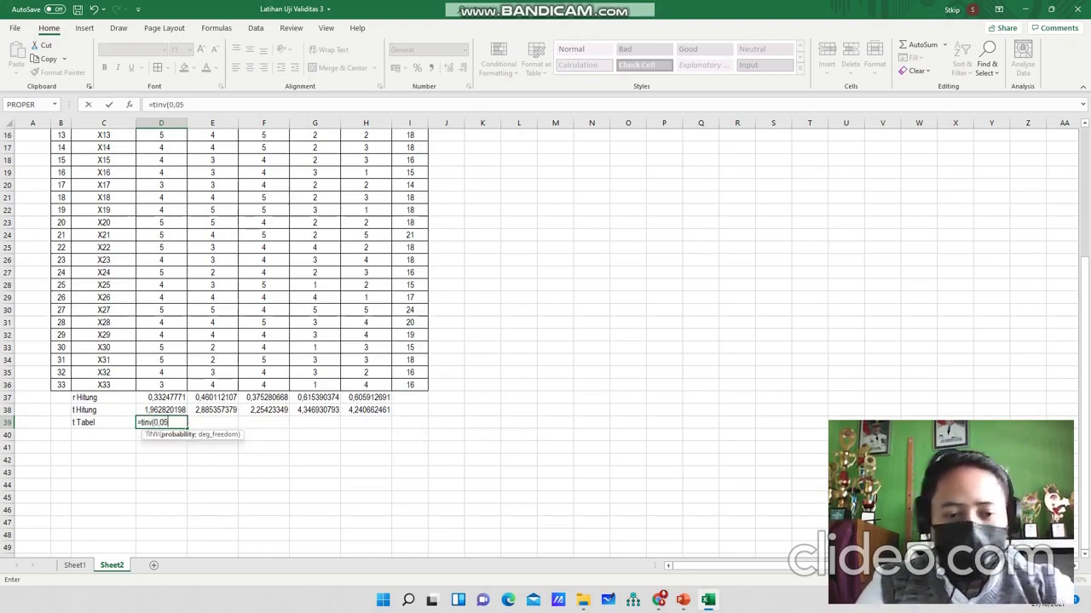
{"action": "type", "text": ";"}
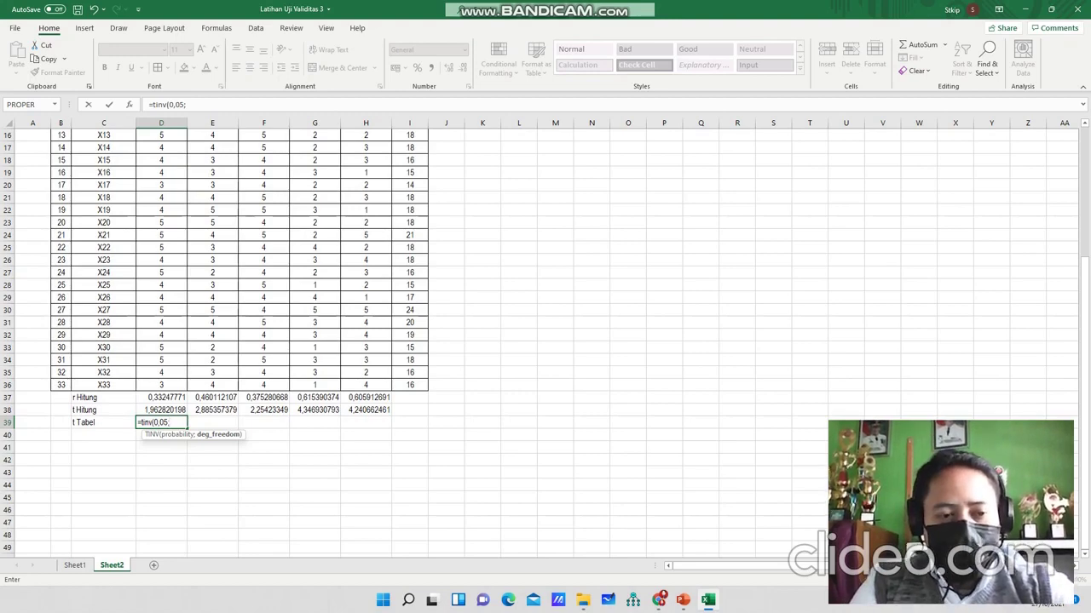
{"action": "type", "text": "31)"}
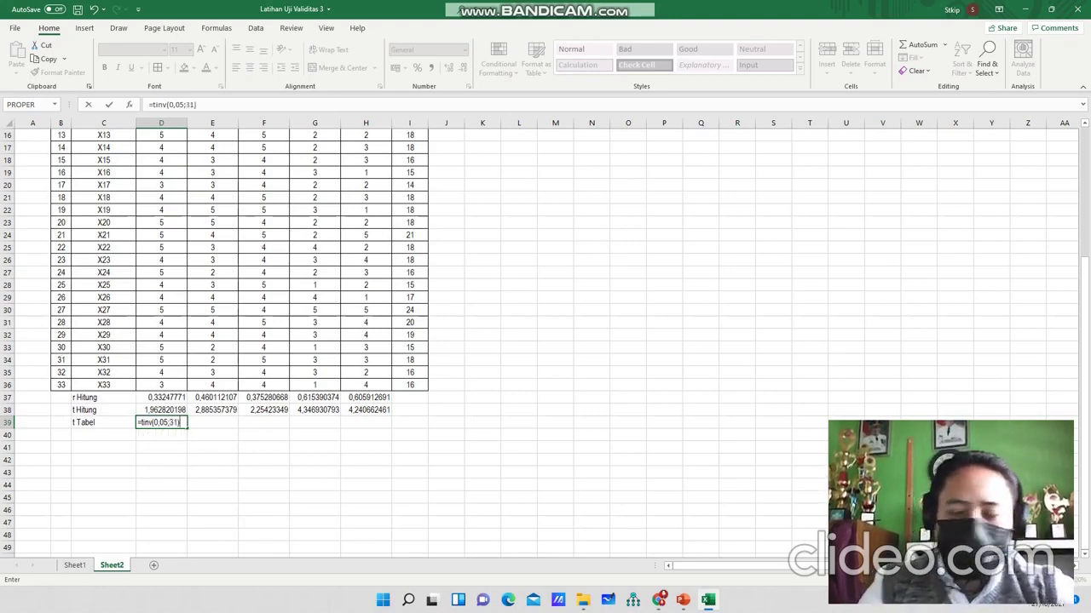
{"action": "key", "text": "Return"}
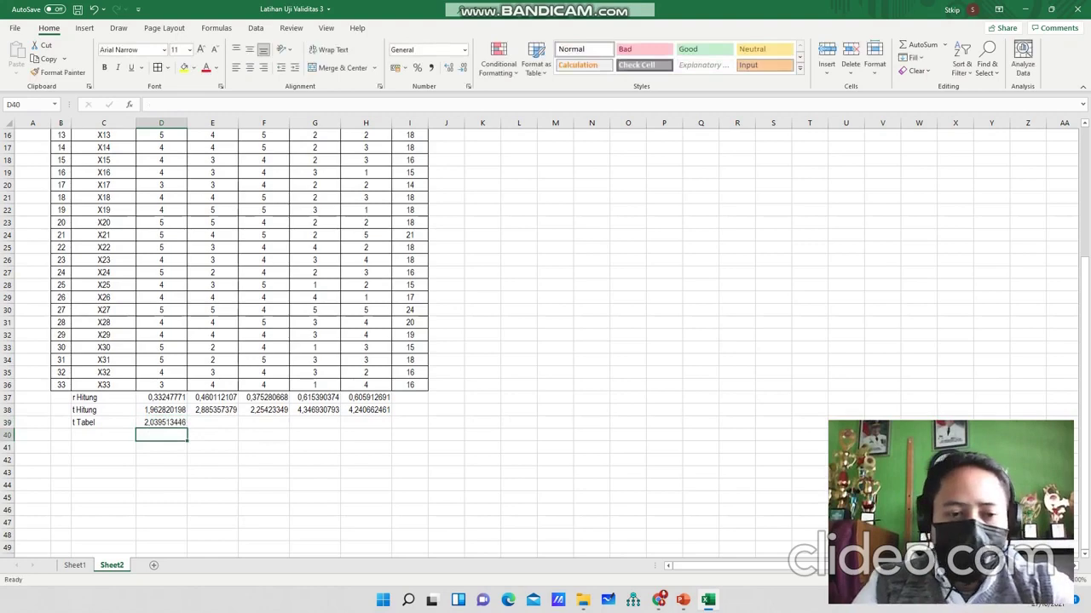
{"action": "key", "text": "Up"}
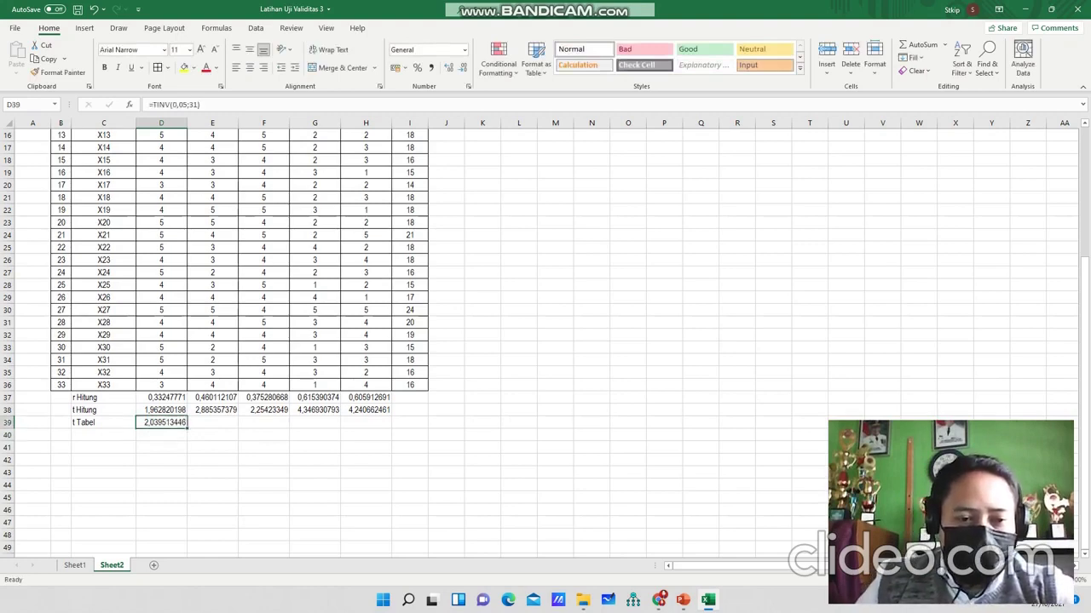
{"action": "left_click_drag", "start_coordinate": [187, 428], "coordinate": [391, 426]}
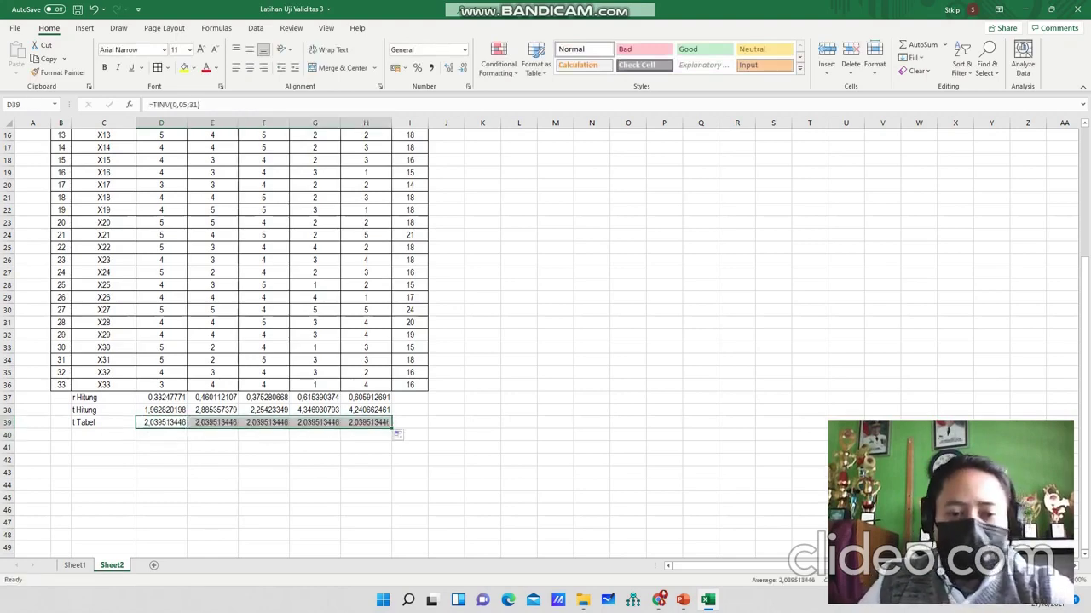
- Label cell C40, below t Tabel, as "Kriteria"
{"action": "left_click", "coordinate": [104, 435]}
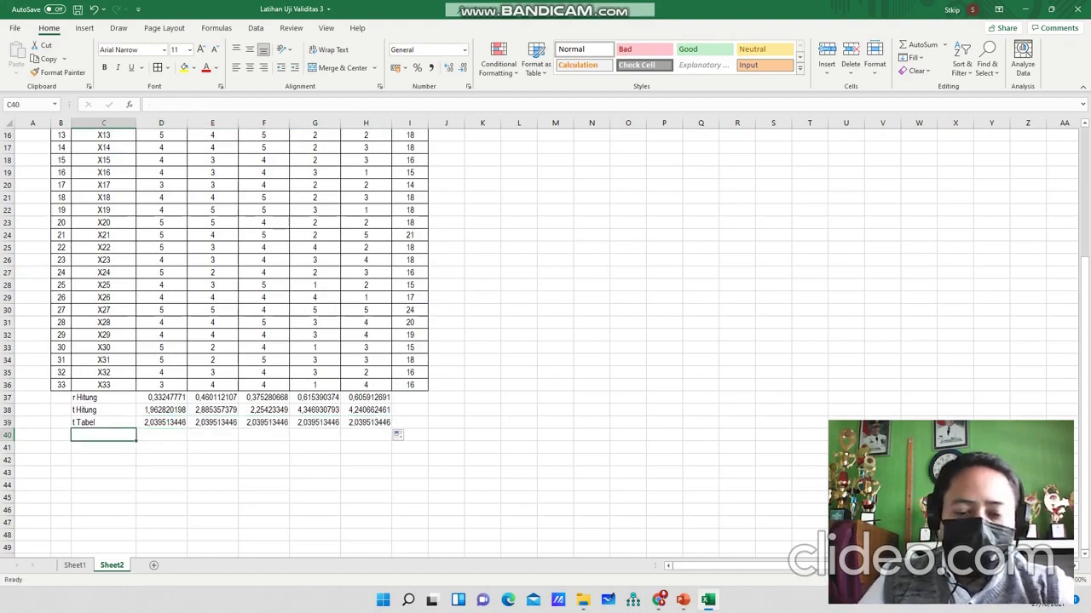
{"action": "type", "text": "Kriteria"}
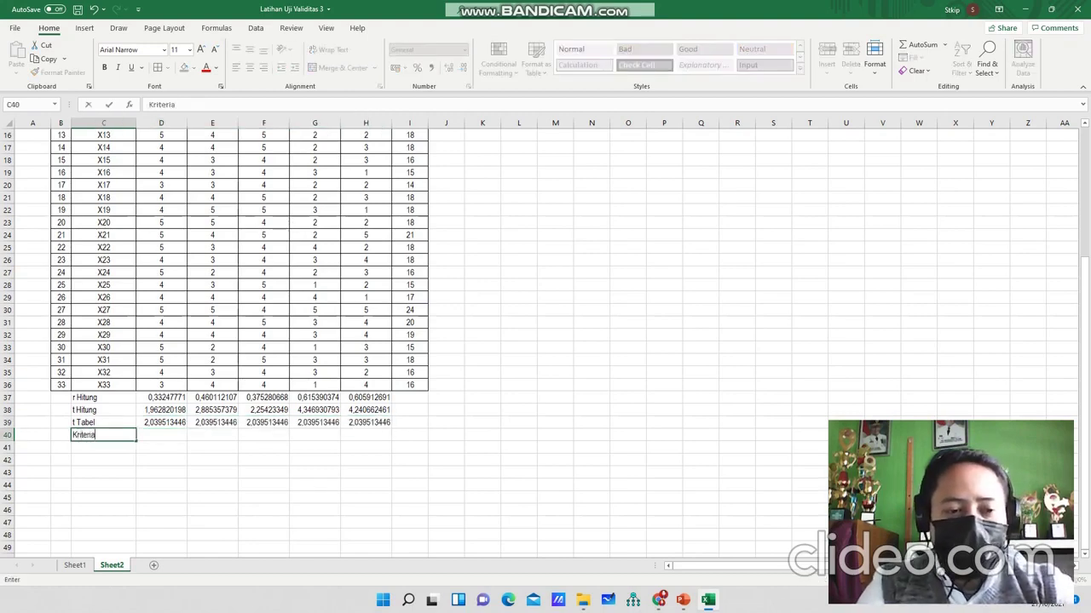
{"action": "key", "text": "Tab"}
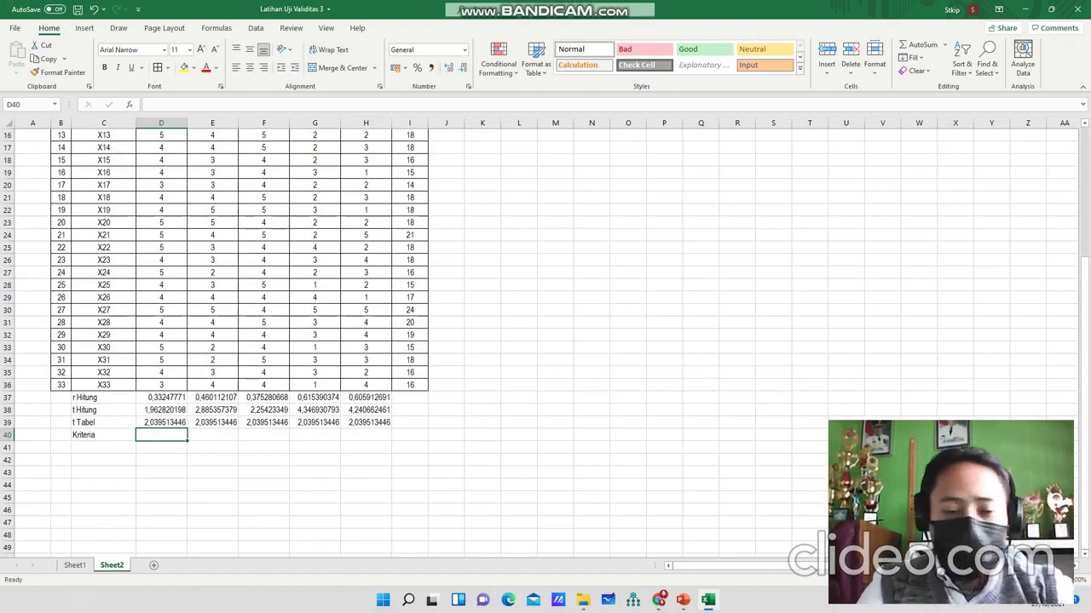
- Enter the formula =IF(D38>=D39;"Valid";"Invalid") in D40 to determine the Kriteria of the first question
{"action": "type", "text": "=if("}
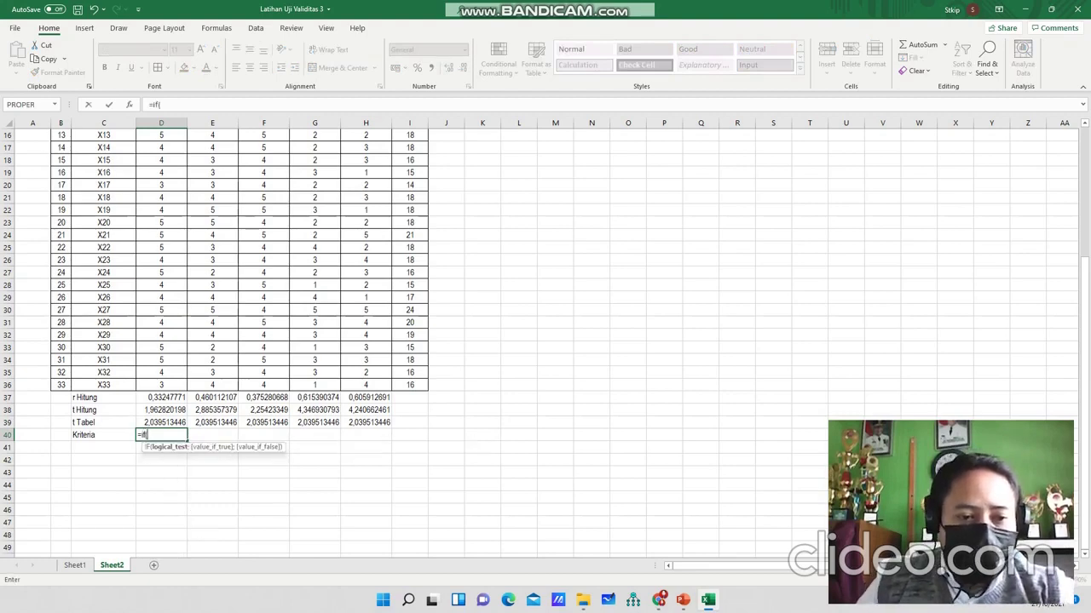
{"action": "left_click", "coordinate": [161, 411]}
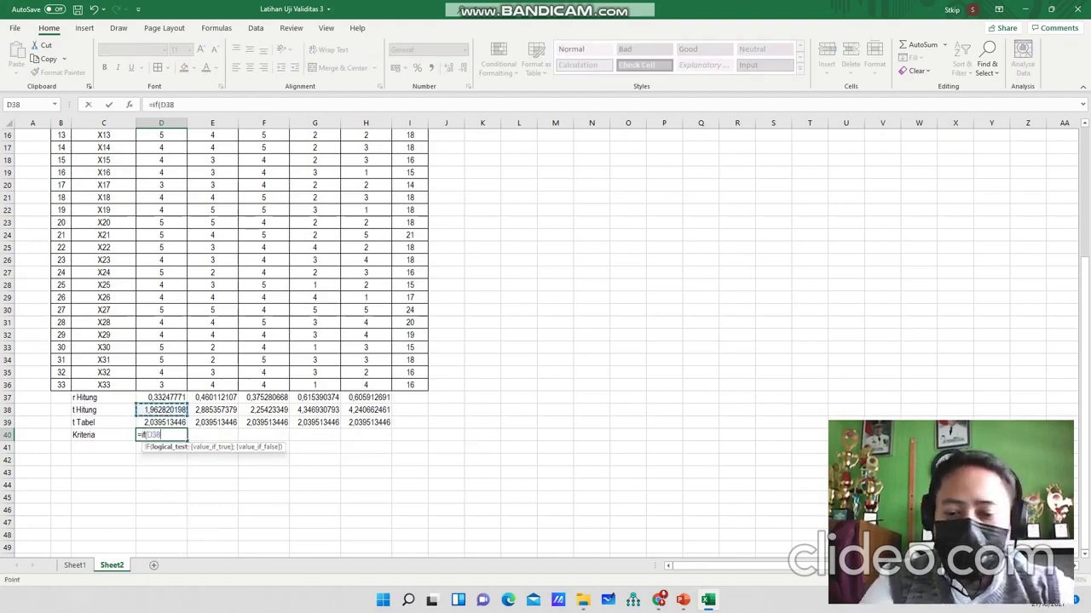
{"action": "type", "text": ">"}
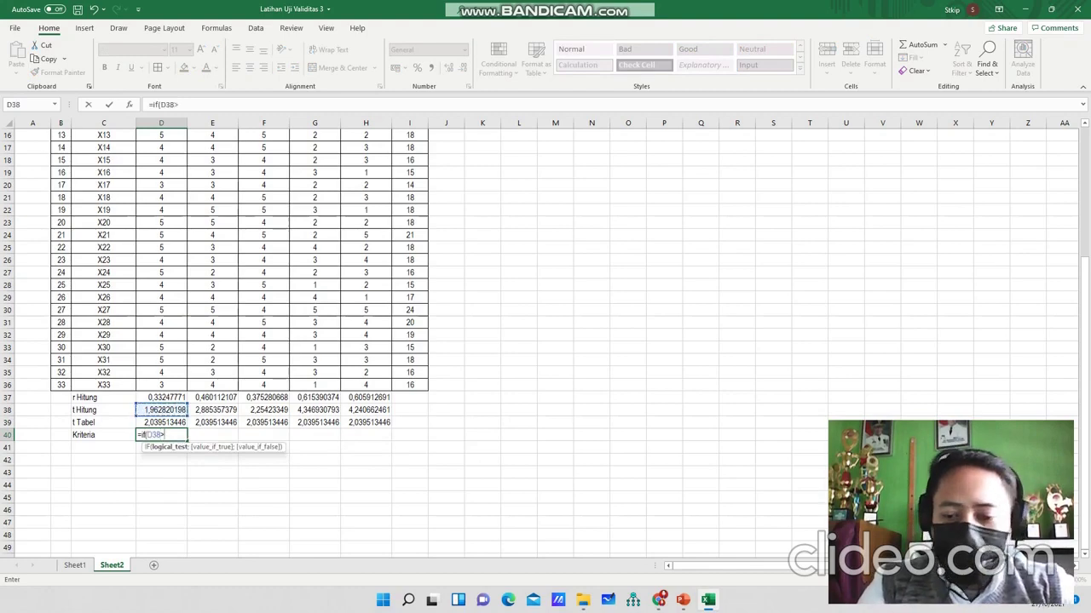
{"action": "type", "text": "="}
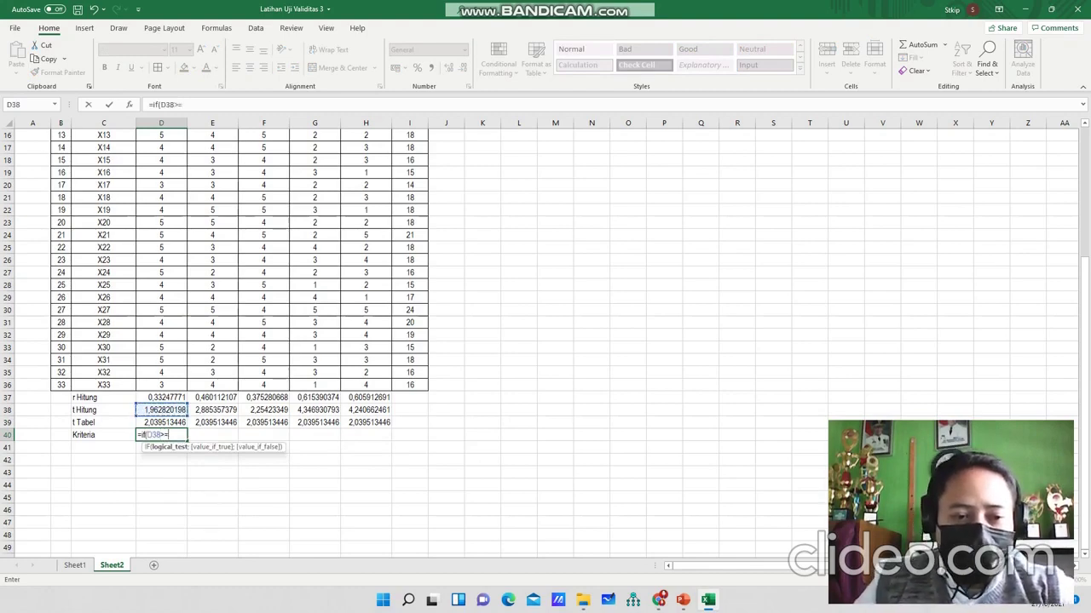
{"action": "left_click", "coordinate": [161, 423]}
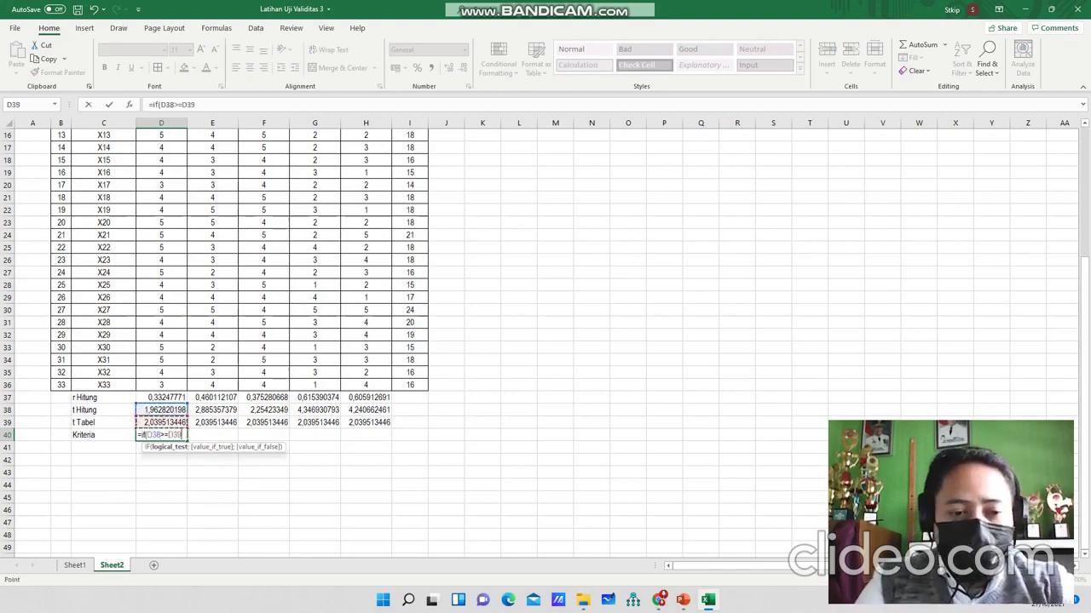
{"action": "type", "text": ";\"Vali"}
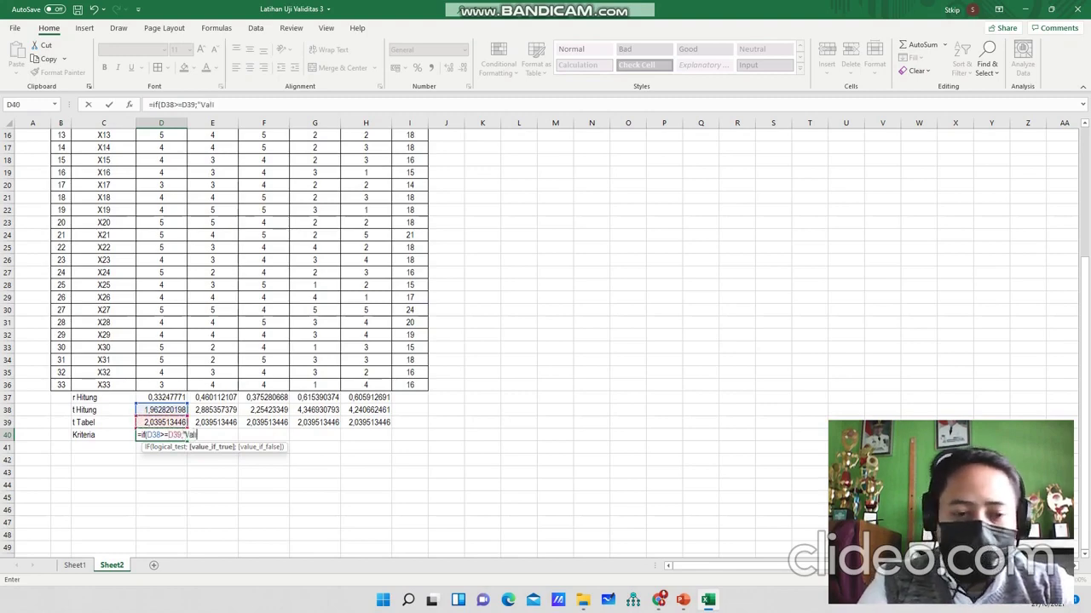
{"action": "type", "text": "d\";"}
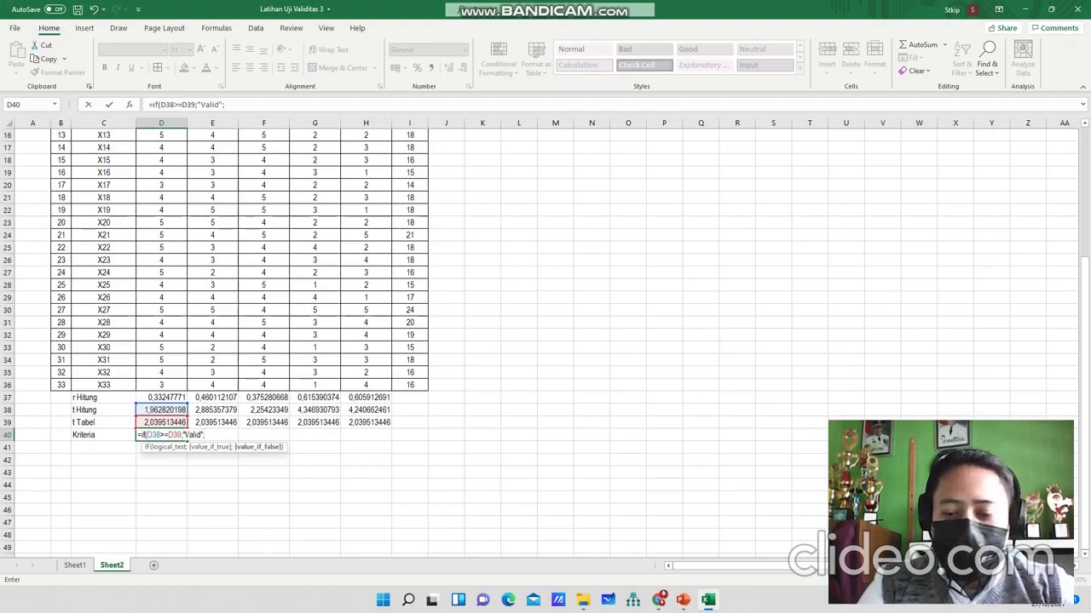
{"action": "type", "text": "\"Invalid"}
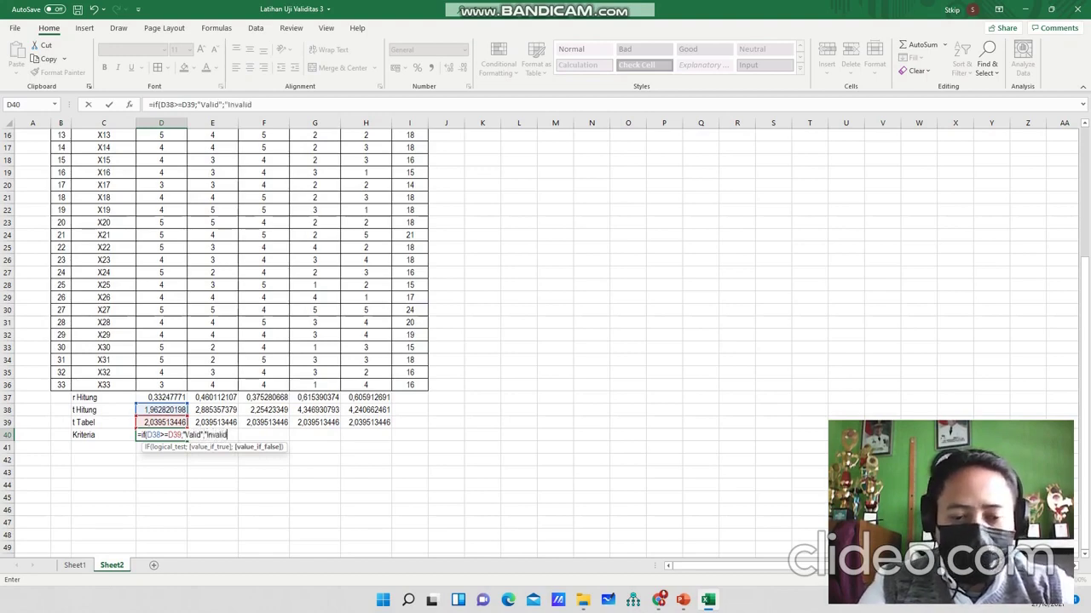
{"action": "type", "text": "\")"}
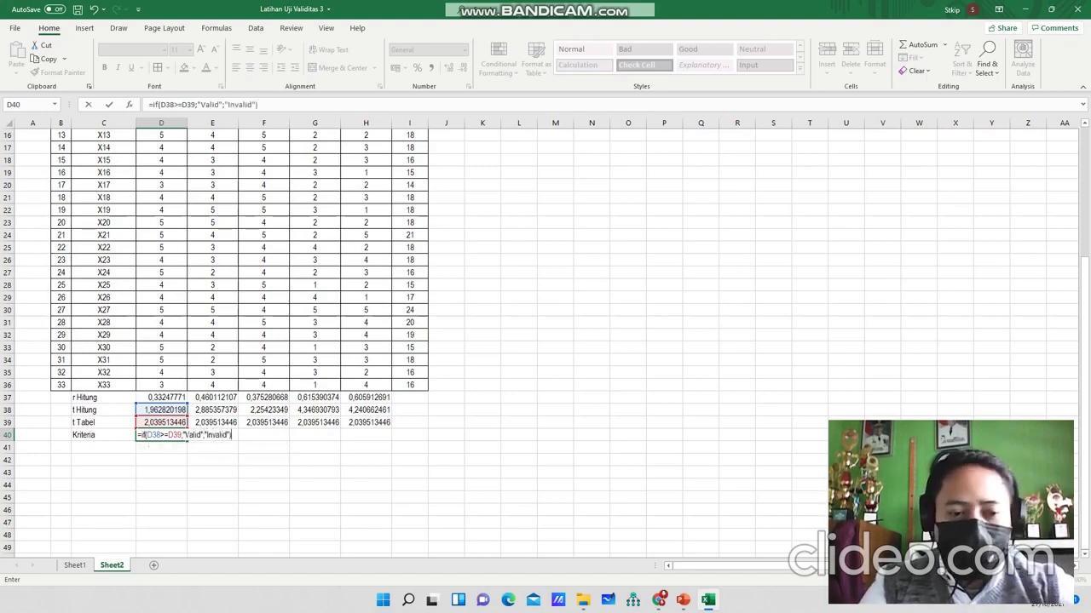
{"action": "key", "text": "Return"}
- Fill the Kriteria formula from D40 across to H40 for the remaining questions
{"action": "left_click", "coordinate": [161, 435]}
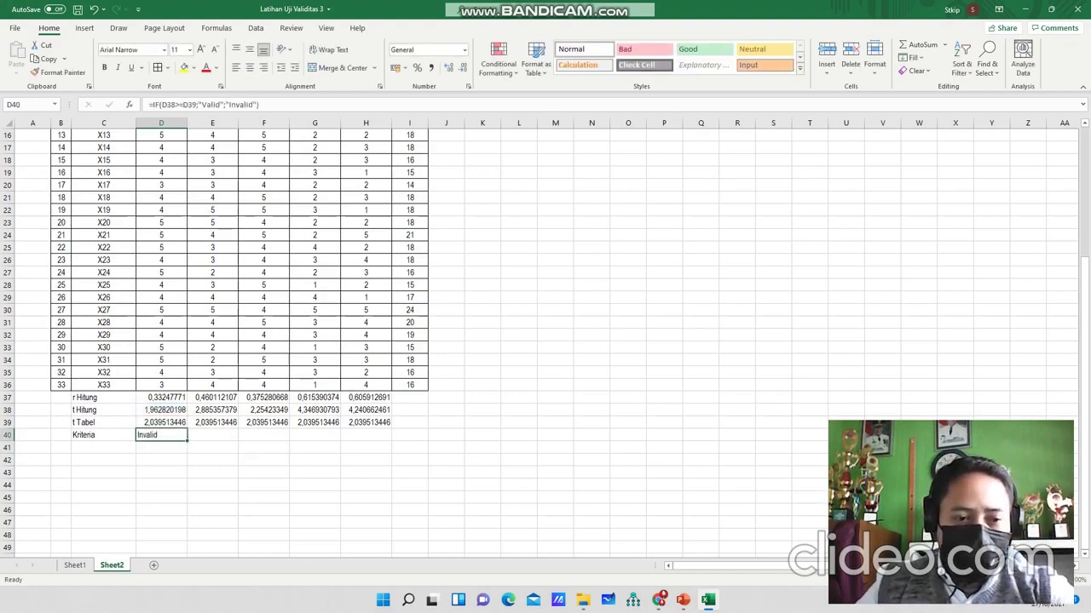
{"action": "left_click_drag", "start_coordinate": [186, 439], "coordinate": [375, 436]}
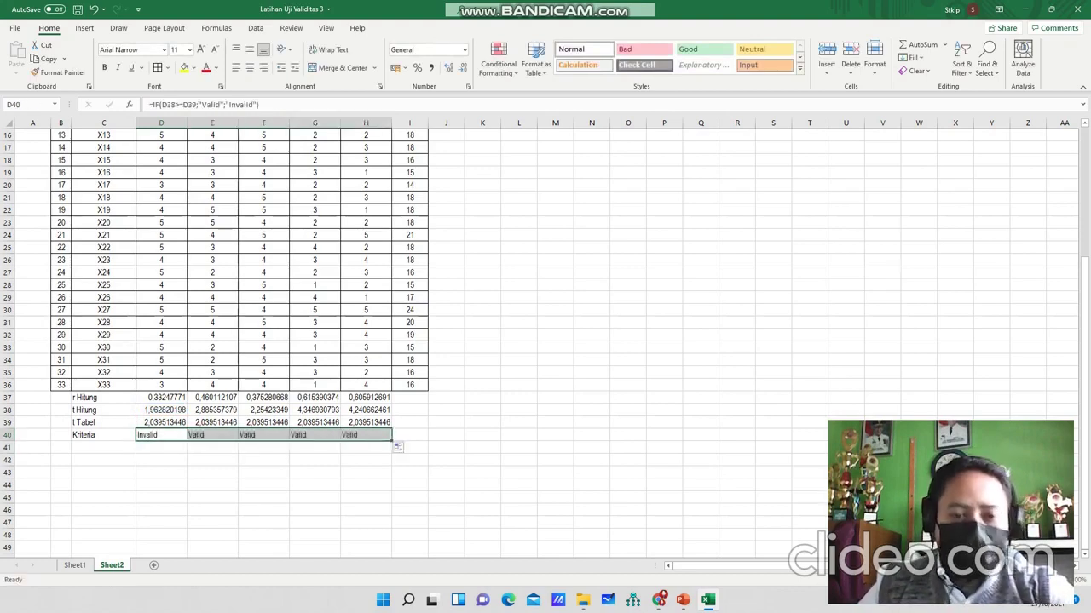
{"action": "left_click", "coordinate": [264, 484]}
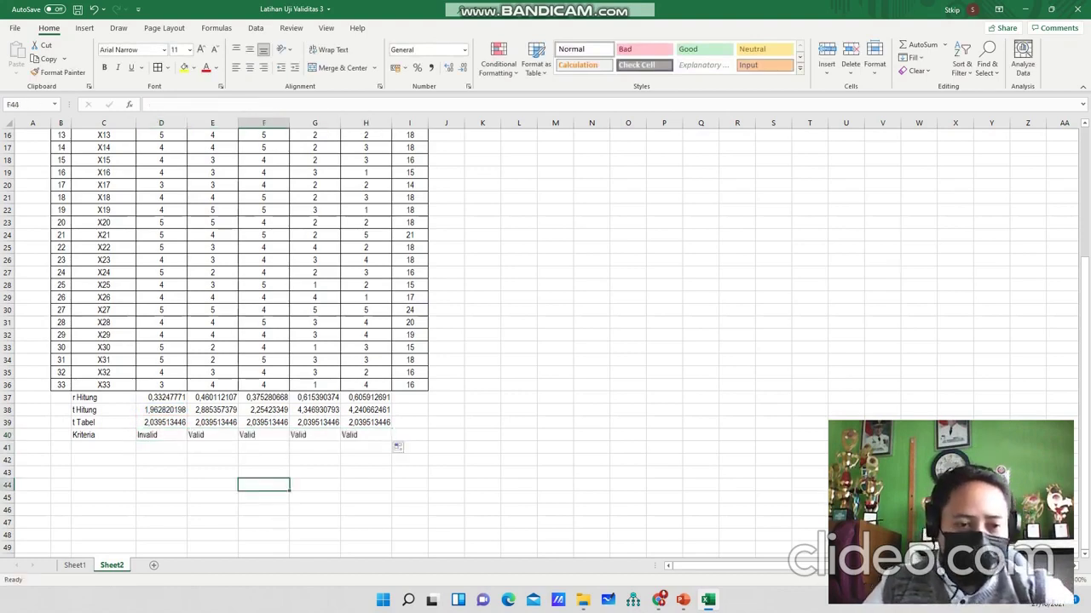
- Label cell B37, beside r Hitung, as "Validitas"
{"action": "left_click", "coordinate": [60, 398]}
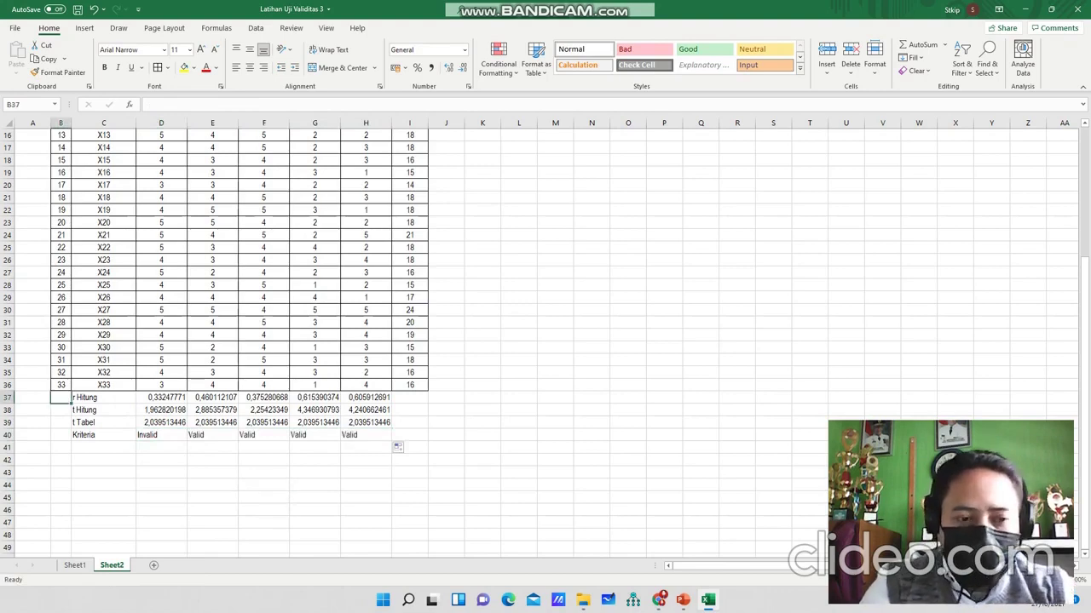
{"action": "type", "text": "Validatas"}
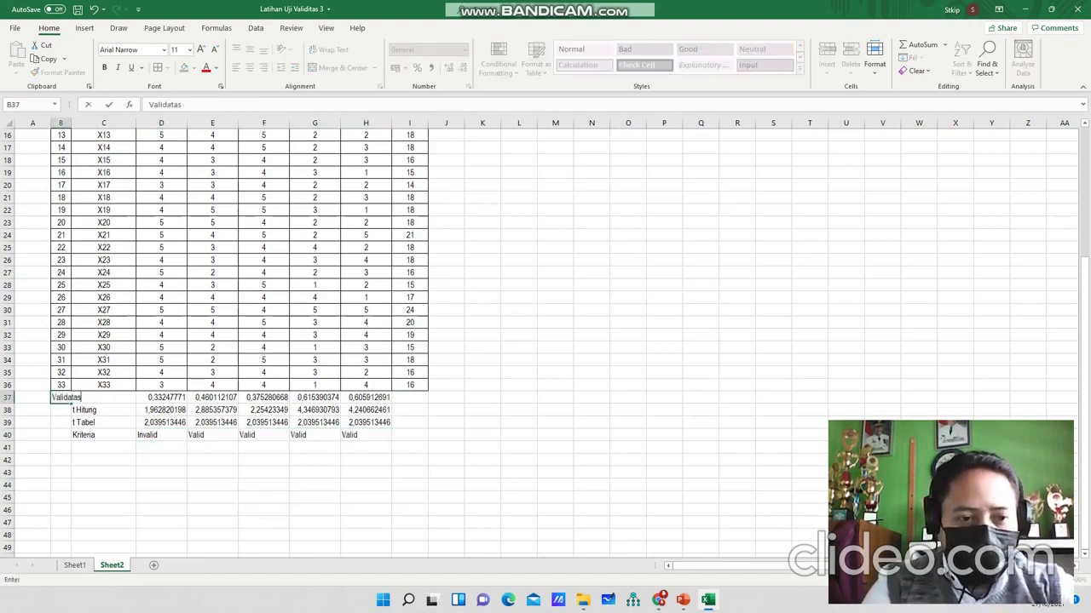
{"action": "key", "text": "BackSpace"}
{"action": "key", "text": "BackSpace"}
{"action": "key", "text": "BackSpace"}
{"action": "key", "text": "BackSpace"}
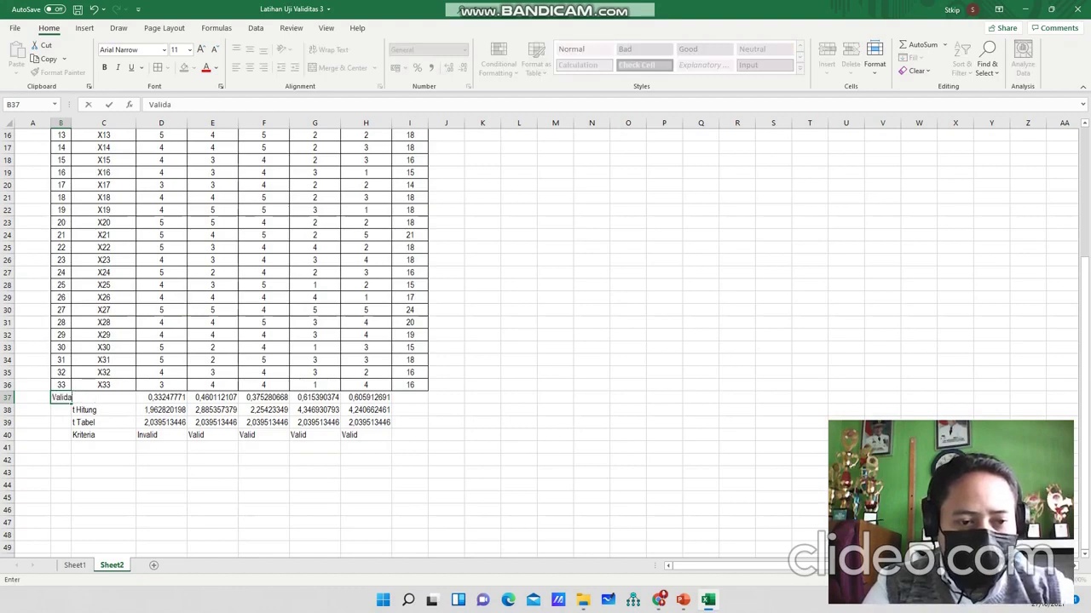
{"action": "type", "text": "itas"}
{"action": "key", "text": "Return"}
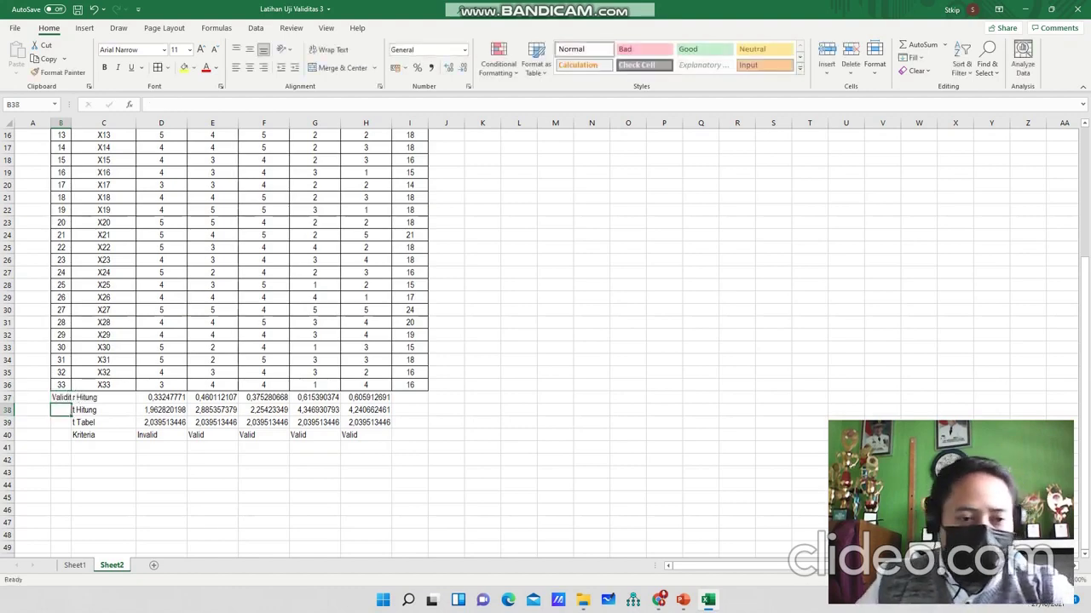
- Merge and vertically centre the Validitas label over B37:B40, and put all borders on the block B37:H40
{"action": "left_click_drag", "start_coordinate": [60, 397], "coordinate": [365, 434]}
{"action": "left_click", "coordinate": [341, 68]}
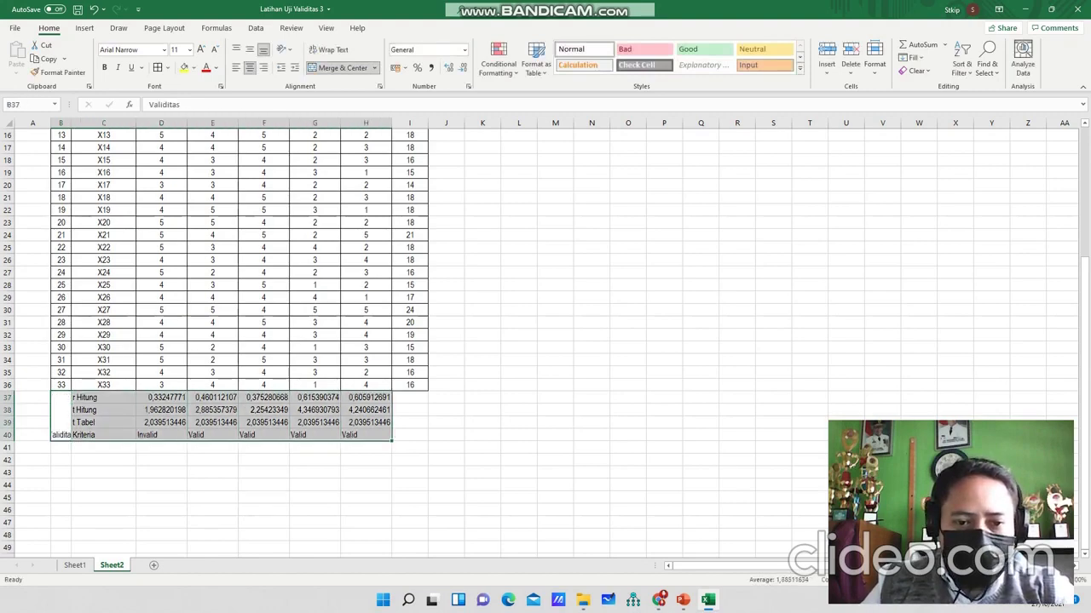
{"action": "left_click", "coordinate": [249, 49]}
{"action": "left_click", "coordinate": [157, 67]}
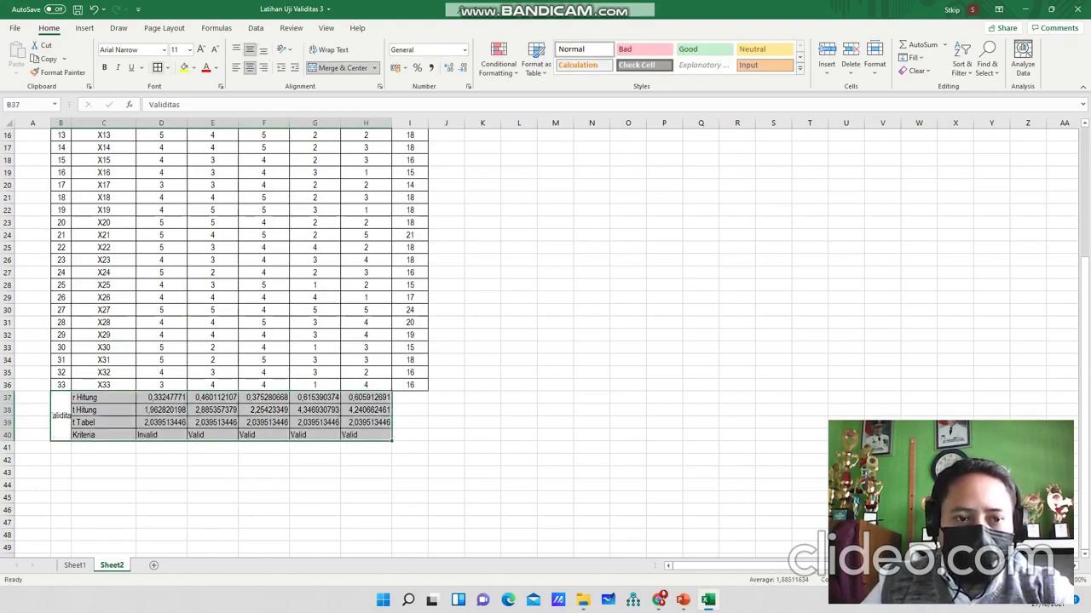
- Widen column B to fit the Validitas label and centre the contents of B37:H40 horizontally and vertically
{"action": "left_click_drag", "start_coordinate": [72, 123], "coordinate": [90, 123]}
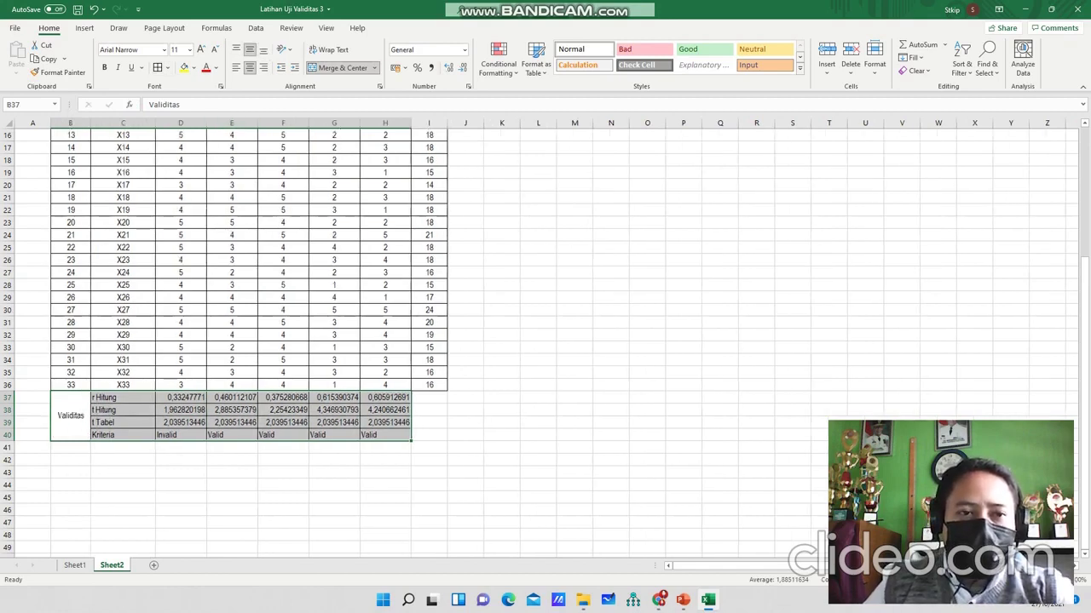
{"action": "left_click", "coordinate": [249, 67]}
{"action": "left_click", "coordinate": [250, 67]}
{"action": "left_click", "coordinate": [249, 48]}
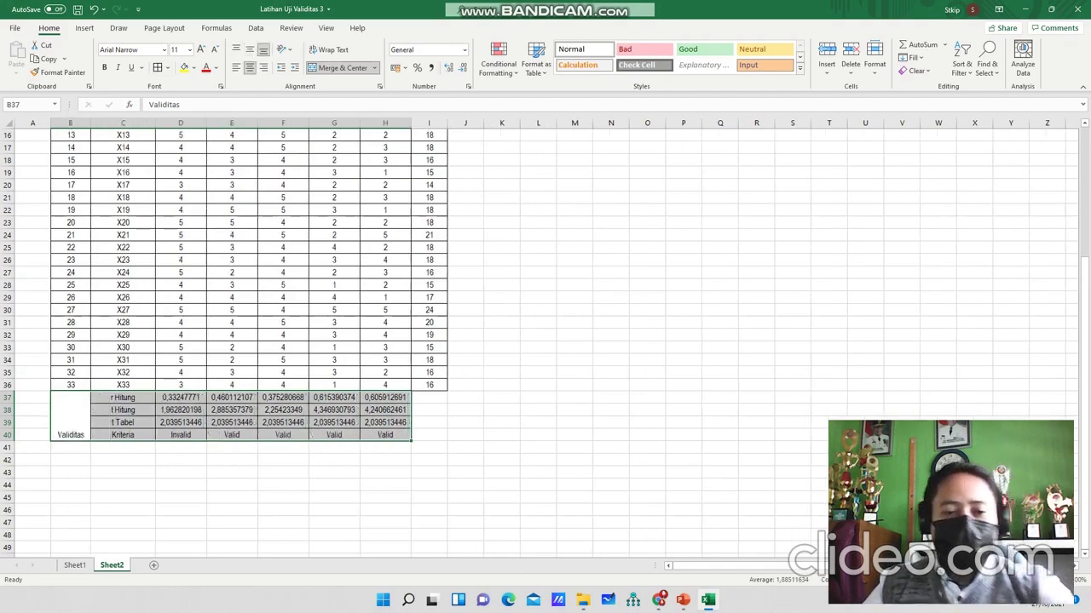
{"action": "left_click", "coordinate": [249, 48]}
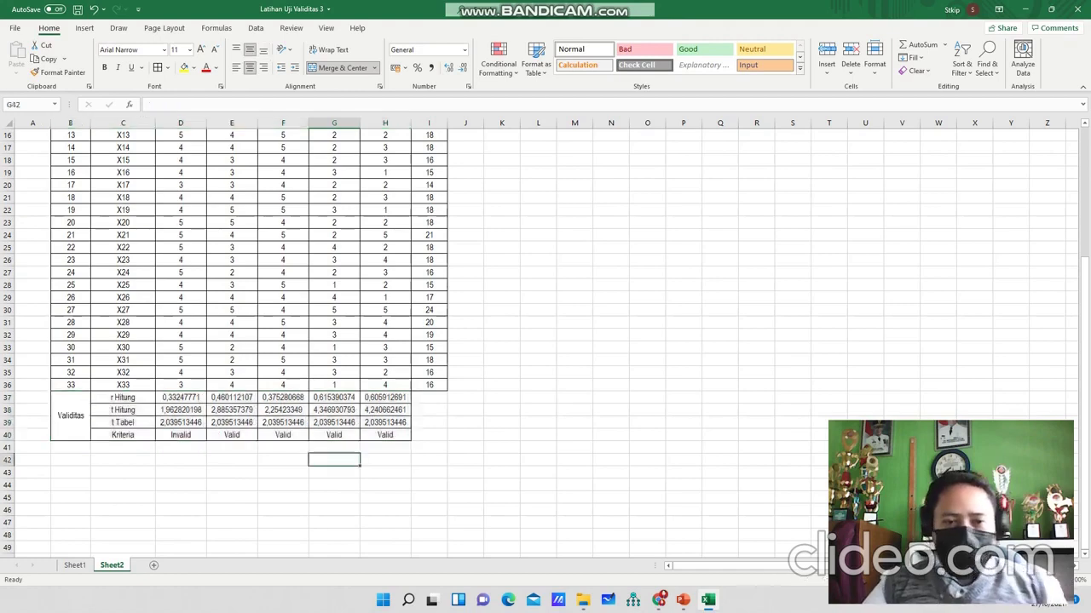
{"action": "left_click", "coordinate": [334, 459]}
- Review the Kriteria result in row 40 for each question, from Pertanyaan 1 to Pertanyaan 5
{"action": "scroll", "coordinate": [247, 340], "scroll_direction": "up", "scroll_amount": 5}
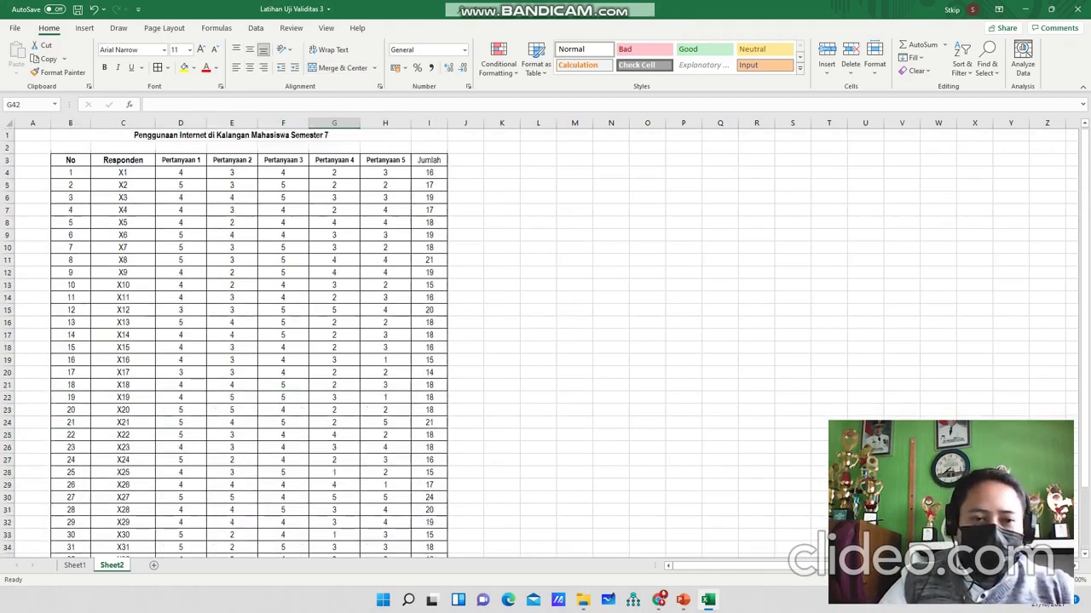
{"action": "left_click", "coordinate": [181, 160]}
{"action": "scroll", "coordinate": [181, 298], "scroll_direction": "down", "scroll_amount": 7}
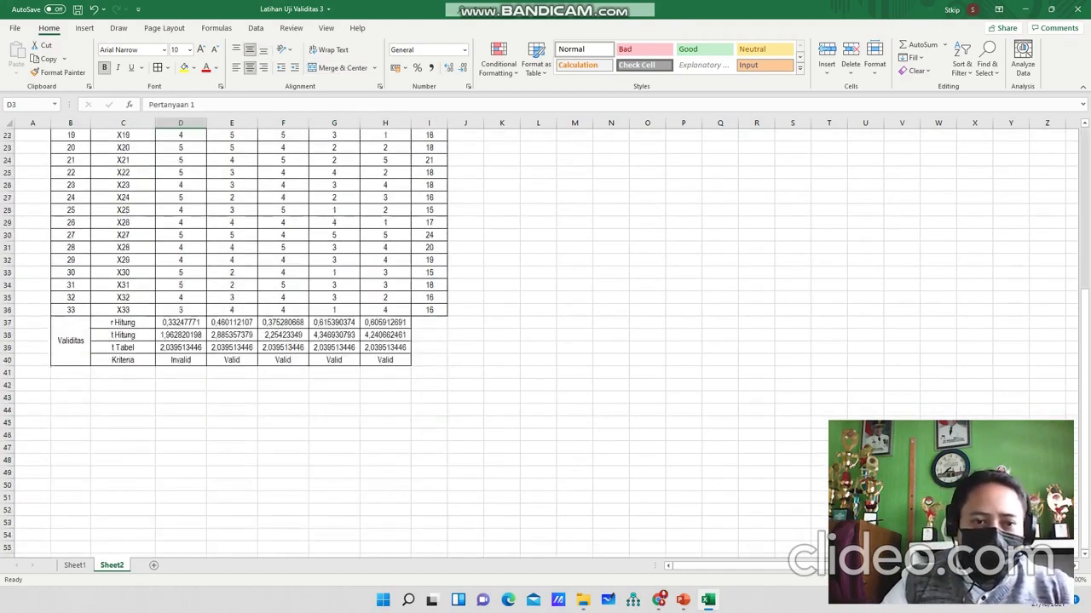
{"action": "left_click", "coordinate": [181, 359]}
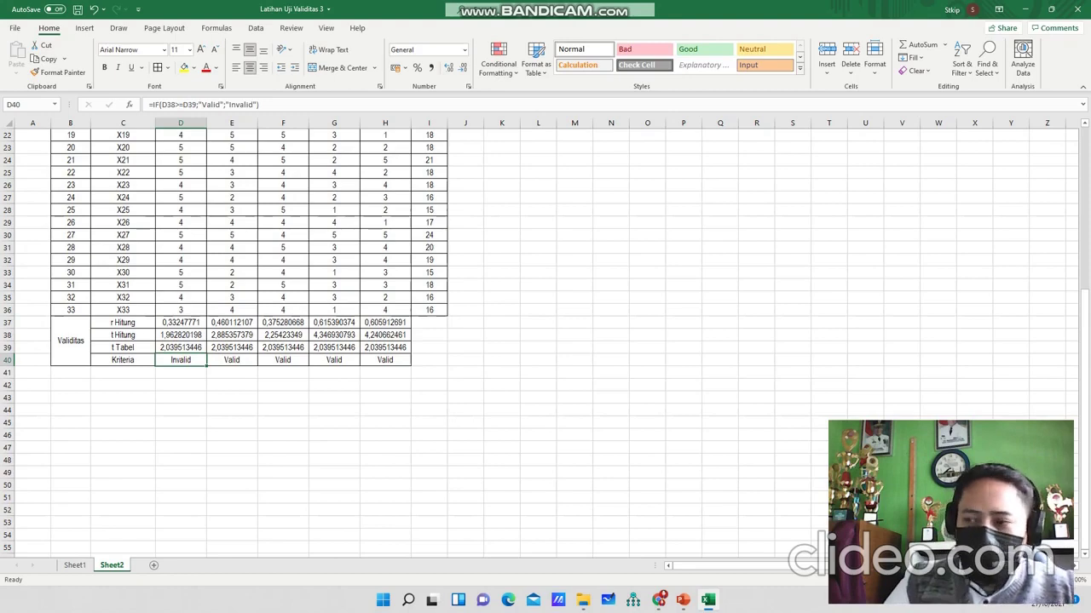
{"action": "left_click", "coordinate": [231, 360]}
{"action": "scroll", "coordinate": [232, 360], "scroll_direction": "up", "scroll_amount": 7}
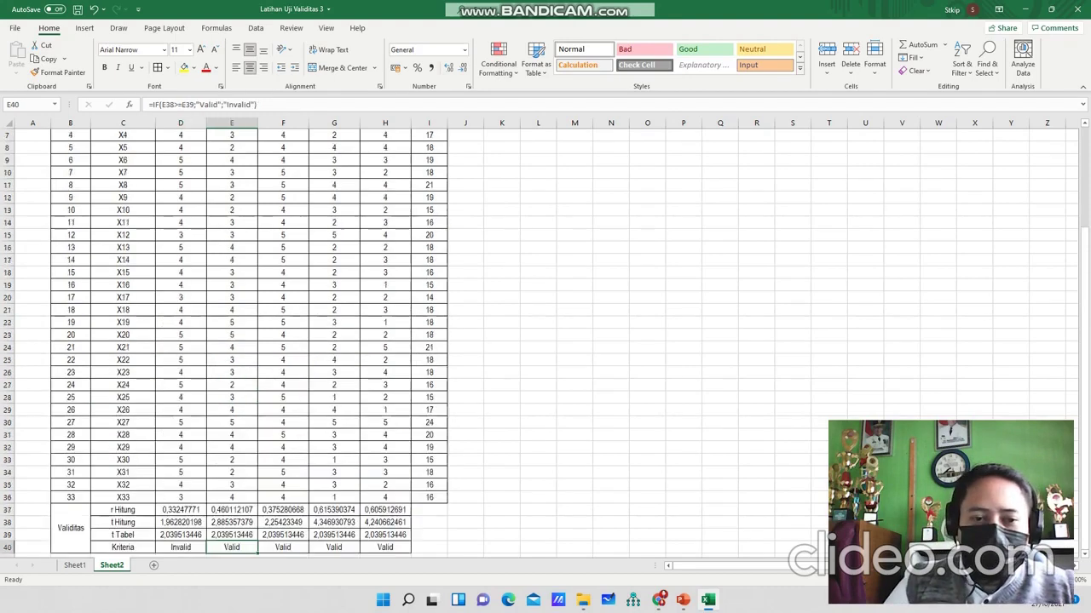
{"action": "scroll", "coordinate": [232, 361], "scroll_direction": "down", "scroll_amount": 4}
{"action": "left_click", "coordinate": [283, 473]}
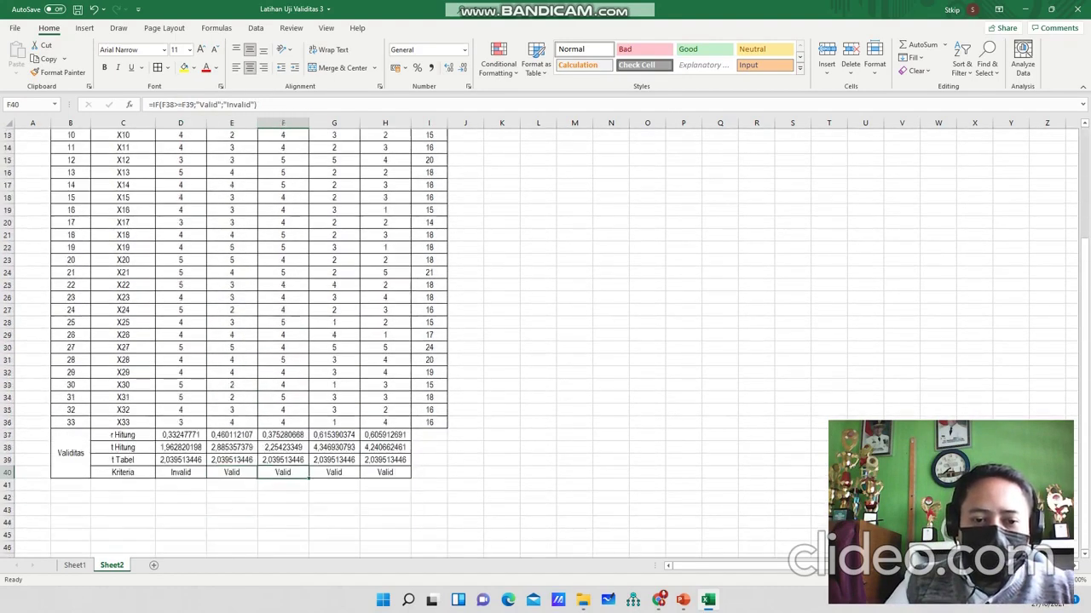
{"action": "left_click", "coordinate": [334, 473]}
{"action": "left_click", "coordinate": [385, 473]}
{"action": "scroll", "coordinate": [385, 473], "scroll_direction": "up", "scroll_amount": 4}
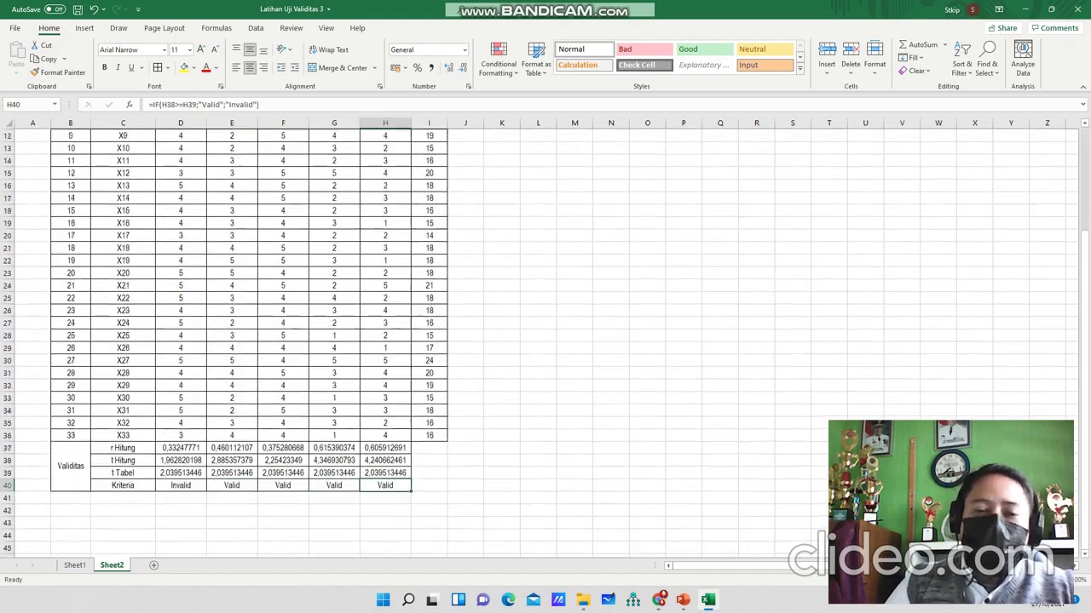